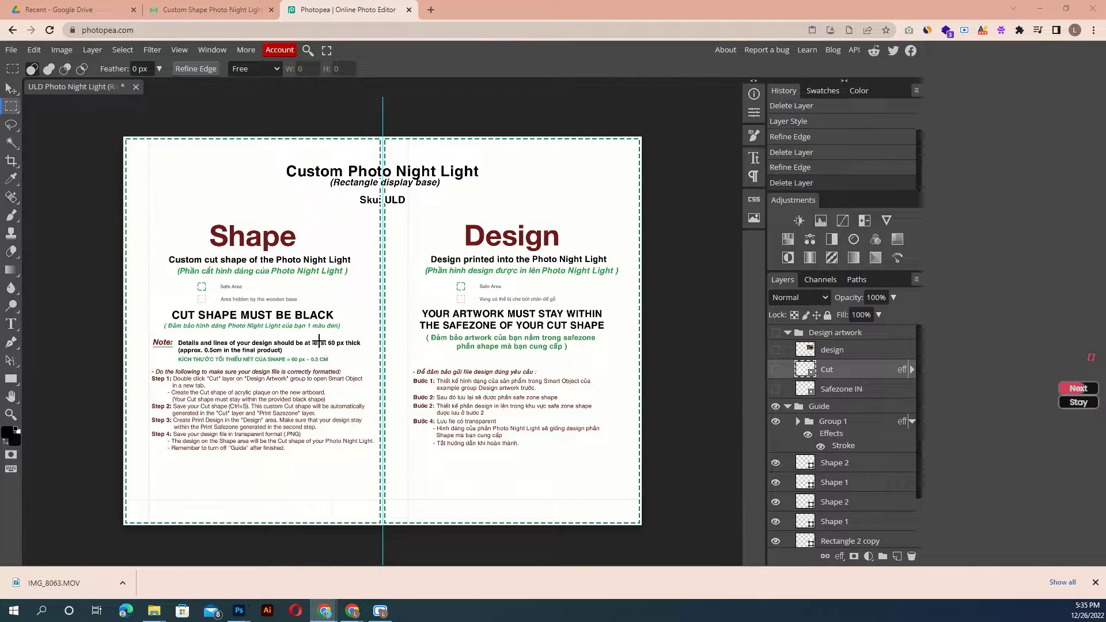
pyautogui.click(212, 9)
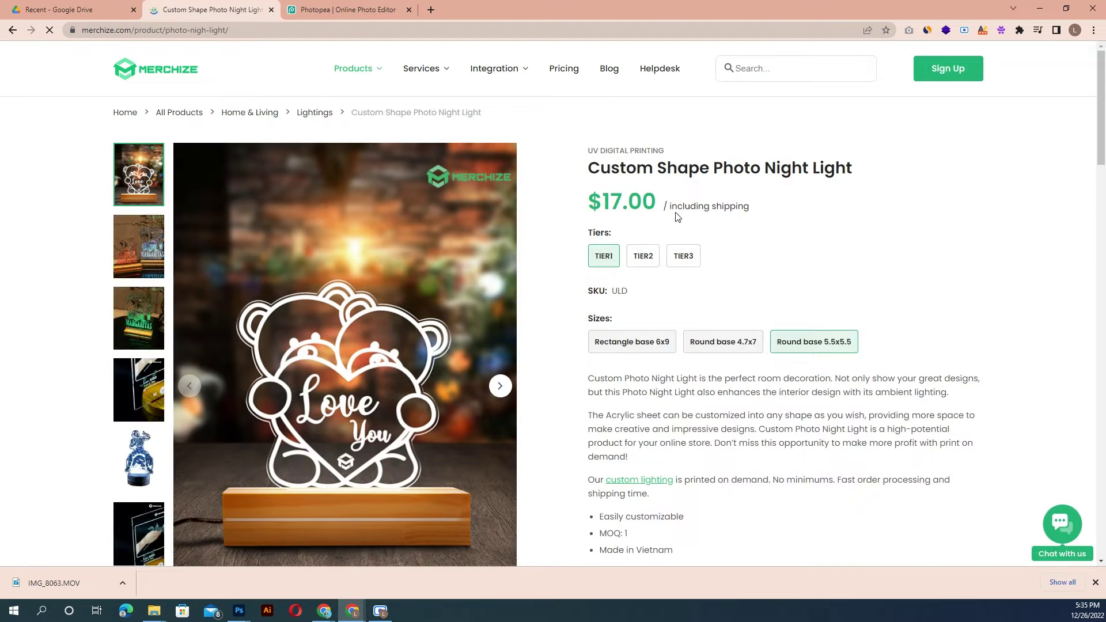
pyautogui.scroll(-9, 677, 216)
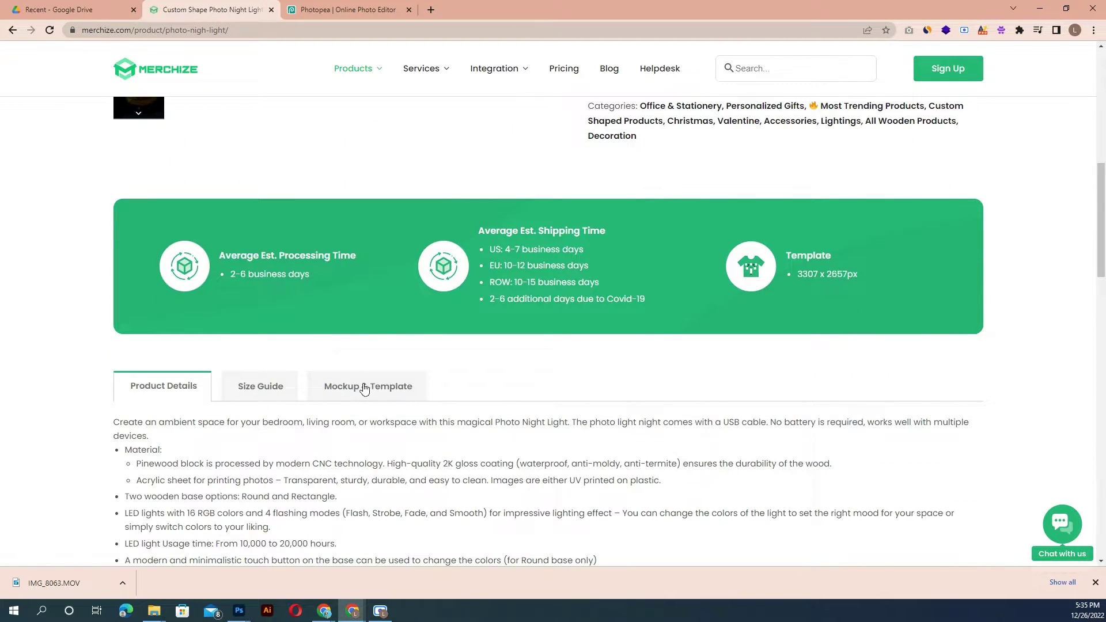
pyautogui.click(369, 385)
pyautogui.scroll(-2, 497, 385)
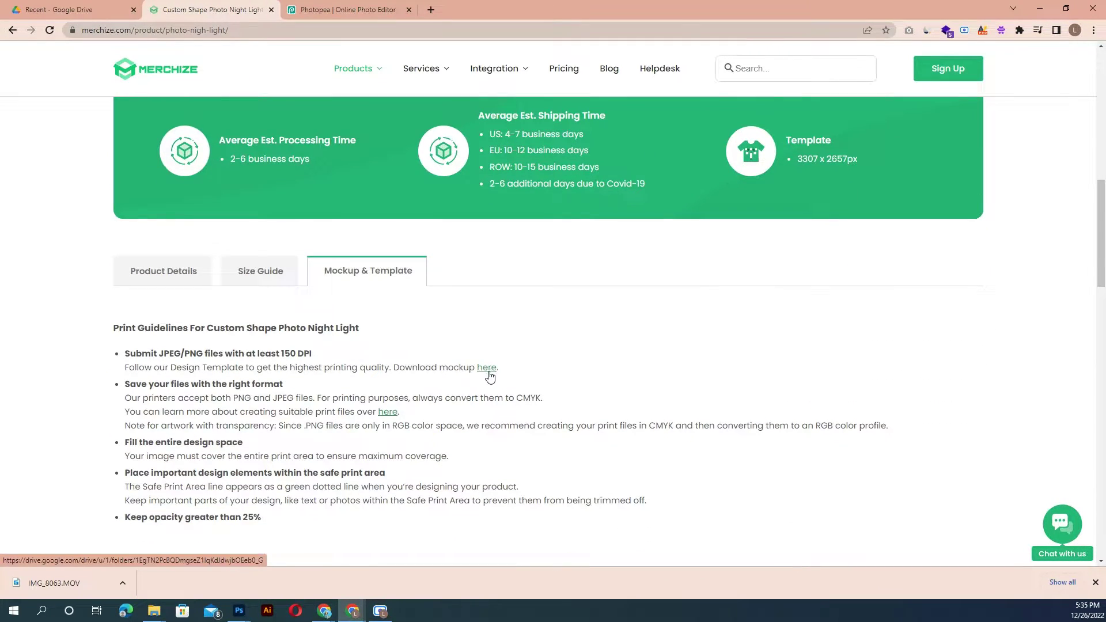
pyautogui.click(1096, 582)
pyautogui.click(357, 6)
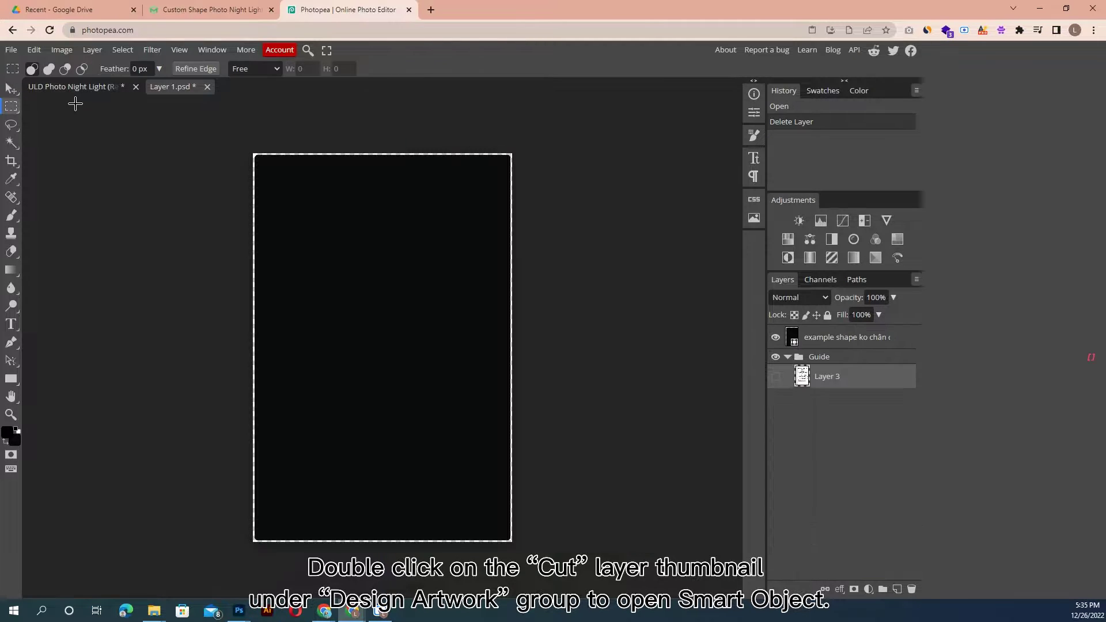
# Open the template's Cut smart object and hide the black example shape
pyautogui.click(79, 87)
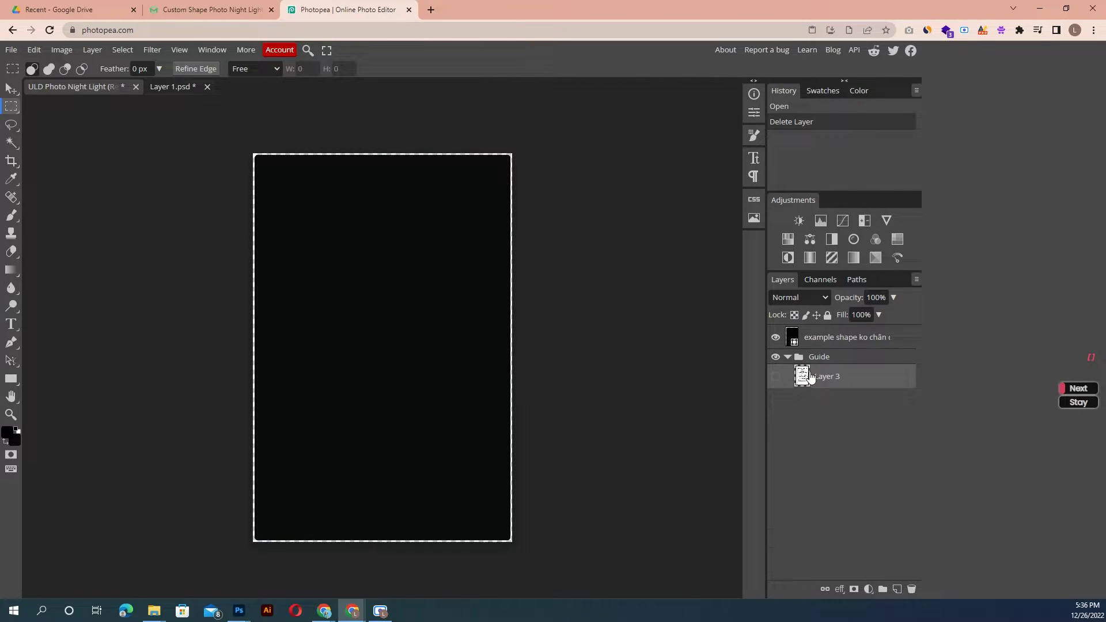
pyautogui.doubleClick(811, 372)
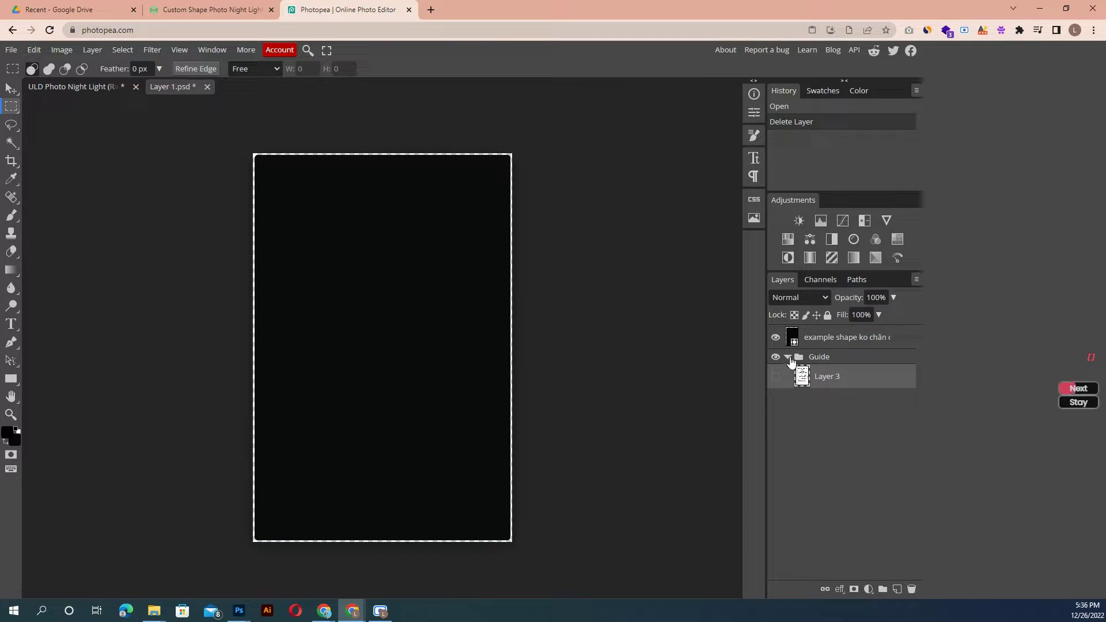
pyautogui.click(776, 338)
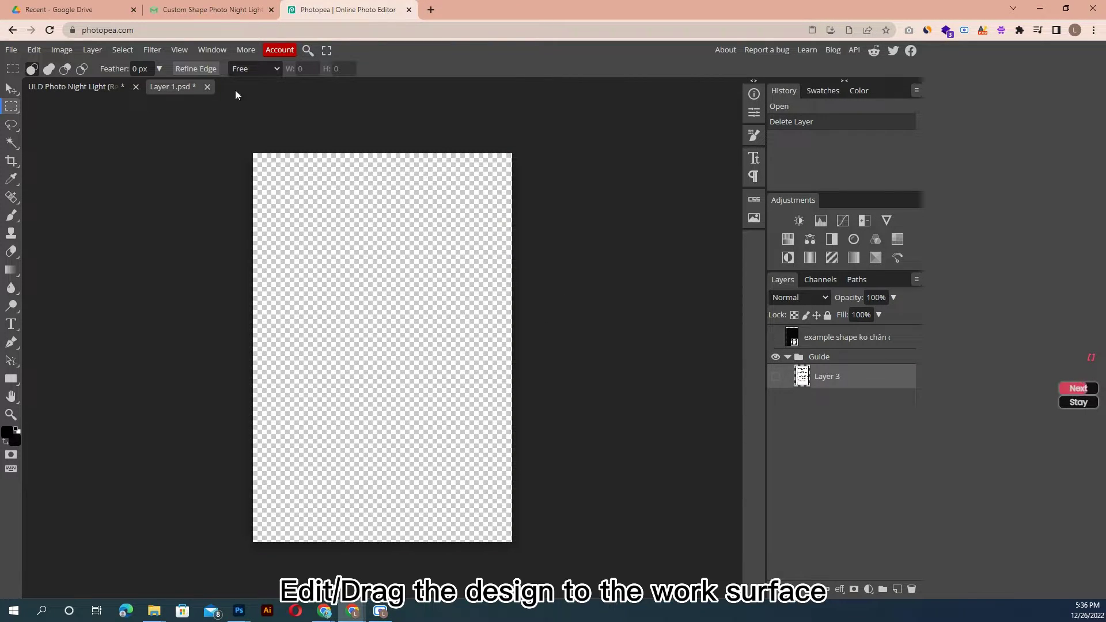
# Open design-1.psd and paste its white line-art into the Cut smart object
pyautogui.click(11, 49)
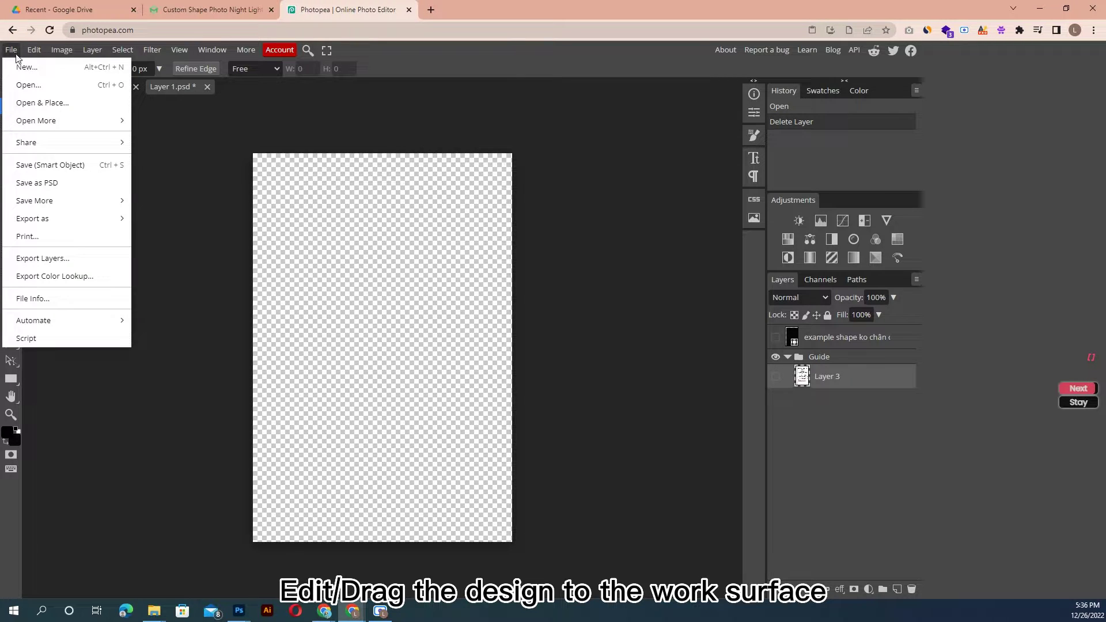
pyautogui.click(31, 85)
pyautogui.doubleClick(788, 125)
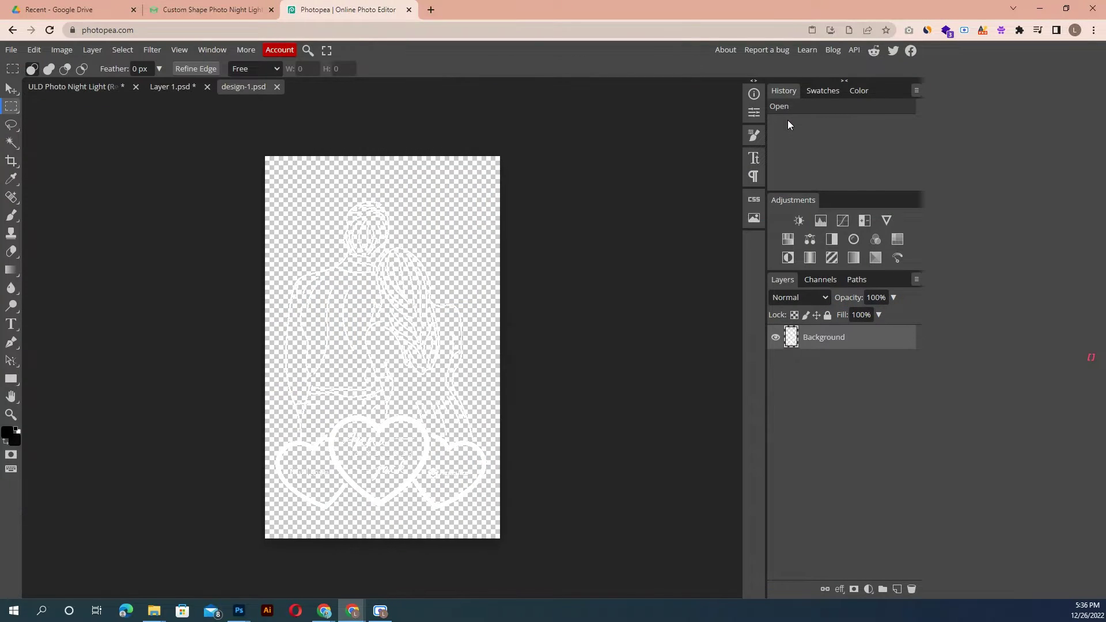
pyautogui.click(171, 87)
pyautogui.hotkey('ctrl', 'v')
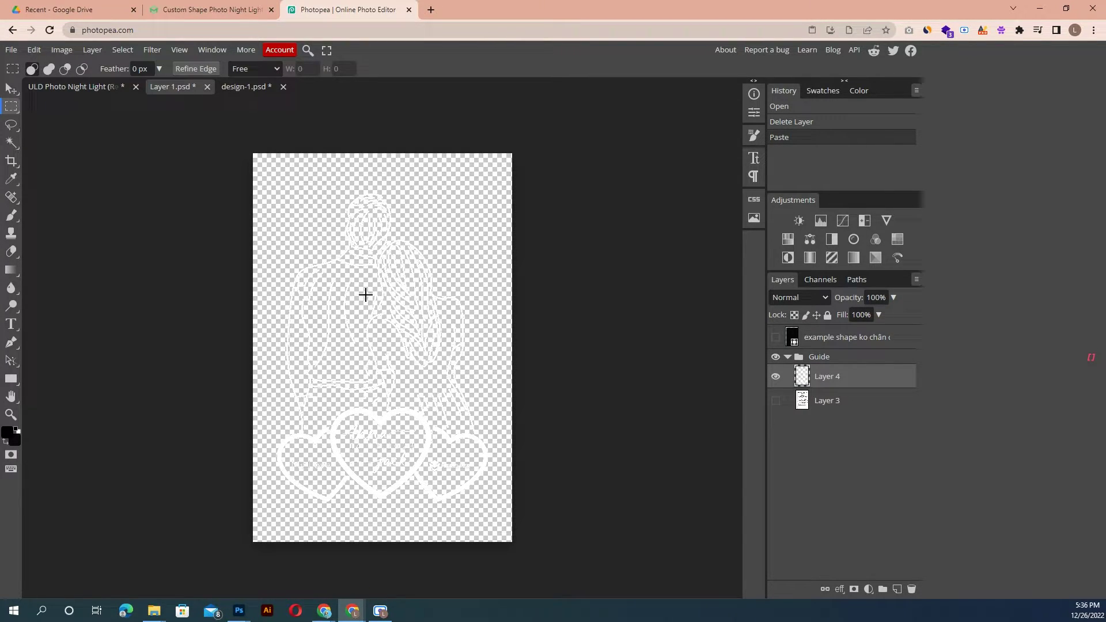
# Centre the line-art in the guide's safe print area, hide the guide, and save
pyautogui.click(776, 401)
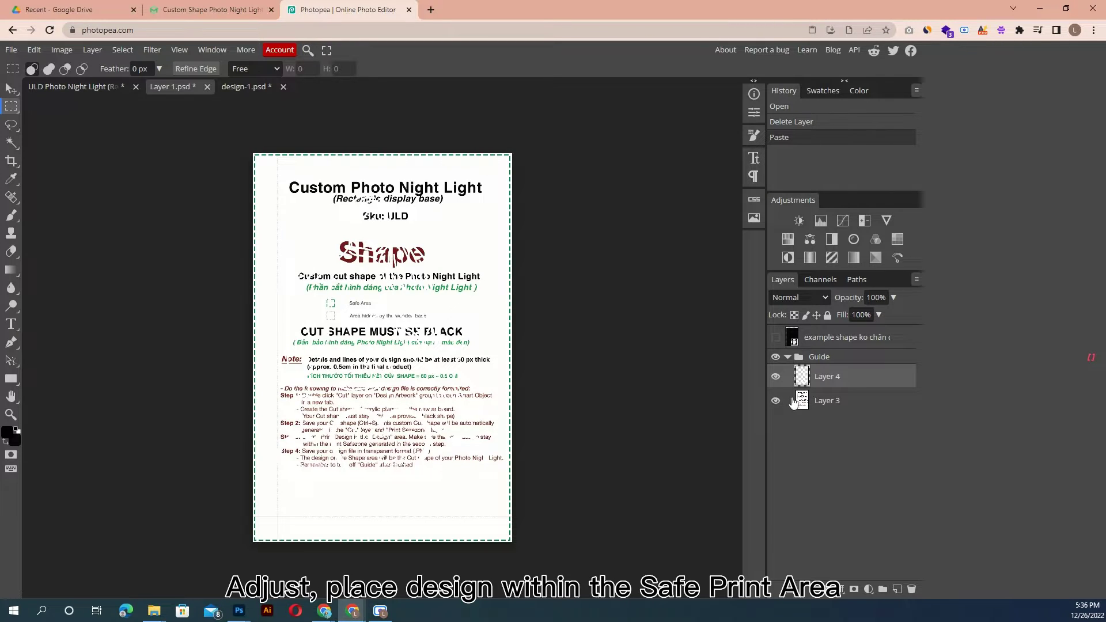
pyautogui.press('v')
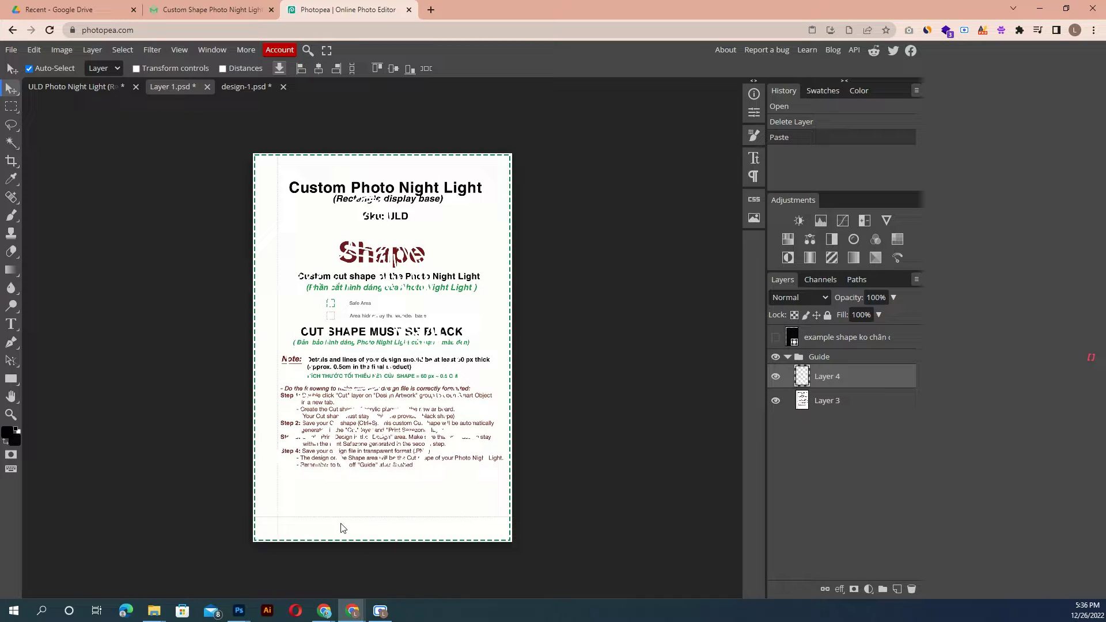
pyautogui.moveTo(383, 424); pyautogui.dragTo(382, 437)
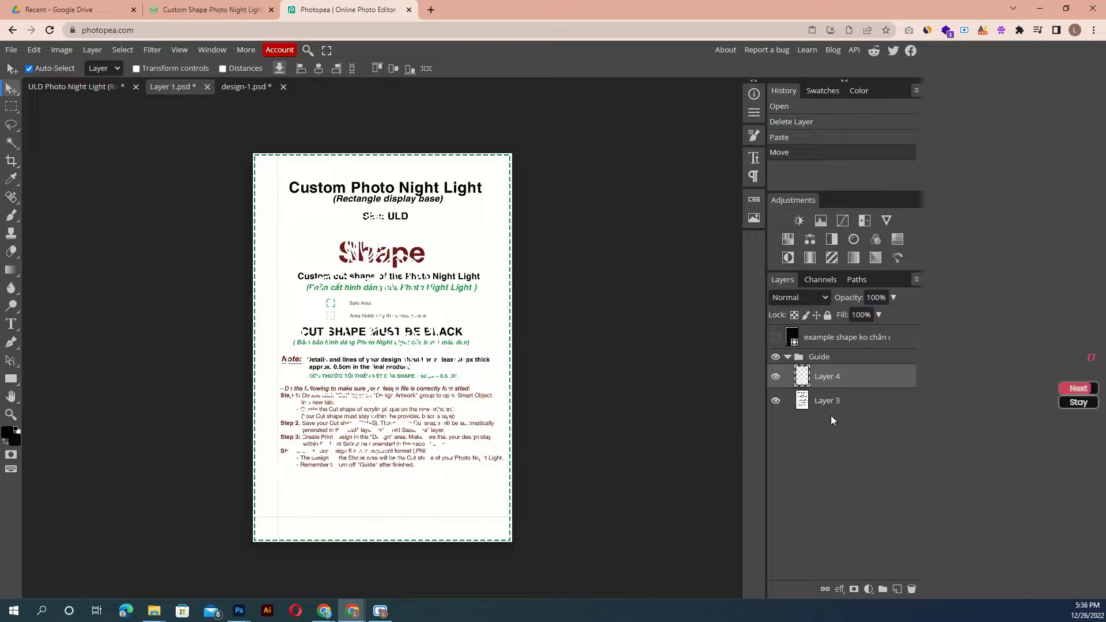
pyautogui.click(776, 402)
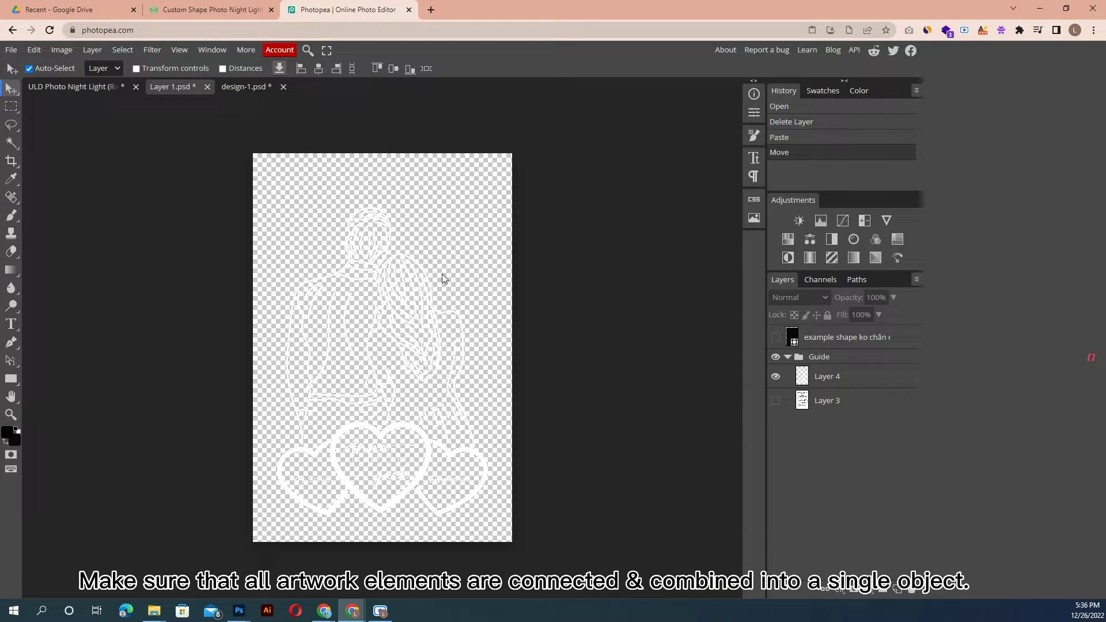
pyautogui.hotkey('ctrl', 's')
pyautogui.click(874, 381)
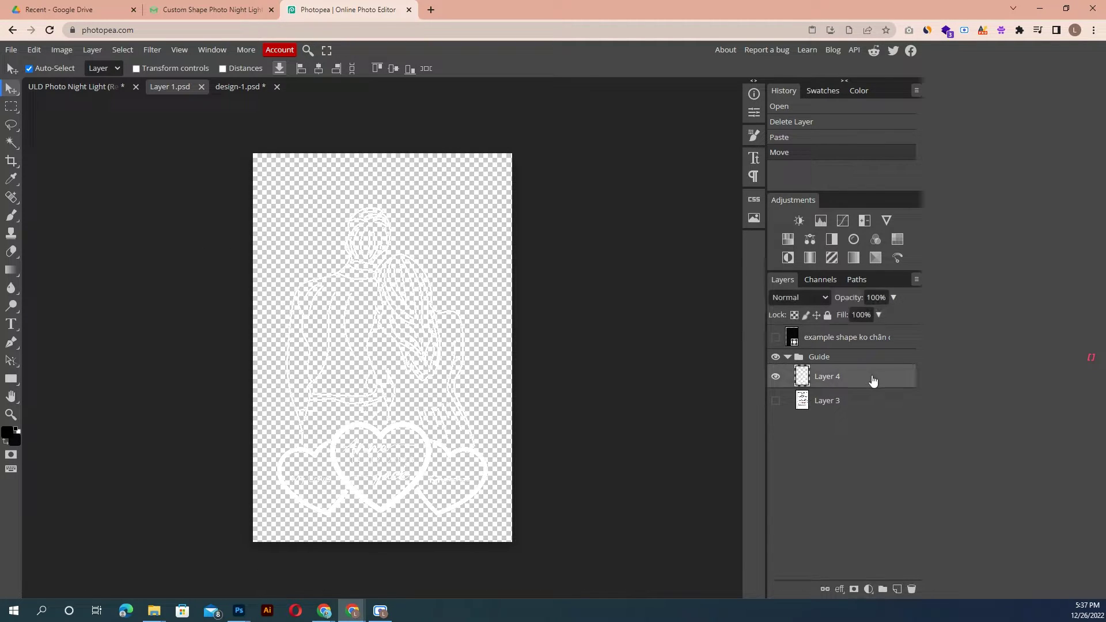
# Give Layer 4 a thick black stroke and black colour overlay, filling the head, hair and heart gaps black
pyautogui.doubleClick(873, 381)
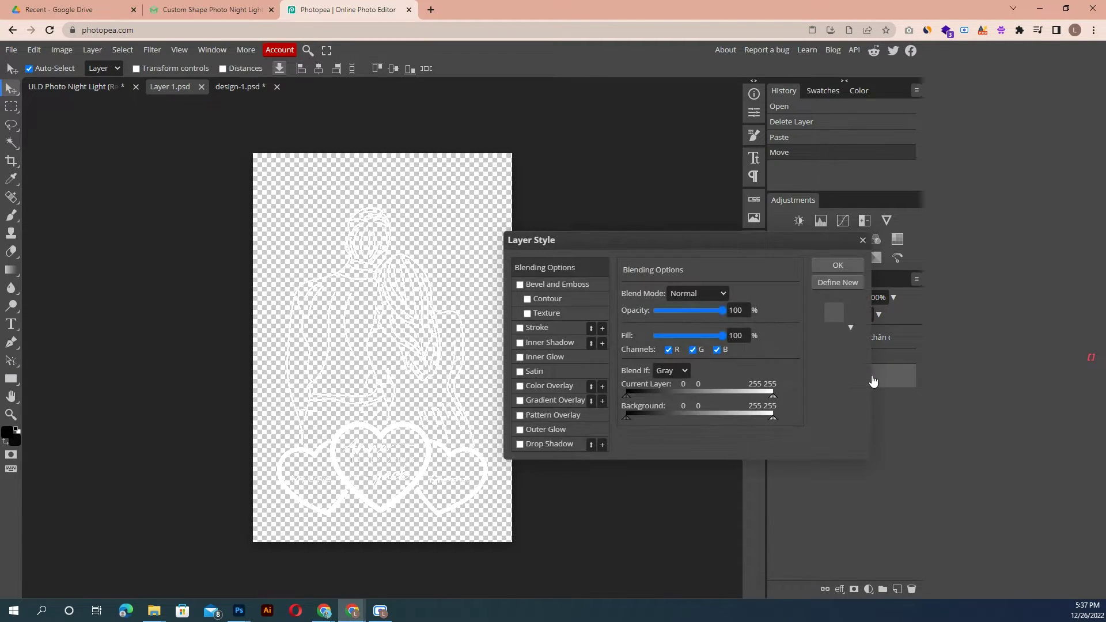
pyautogui.click(520, 327)
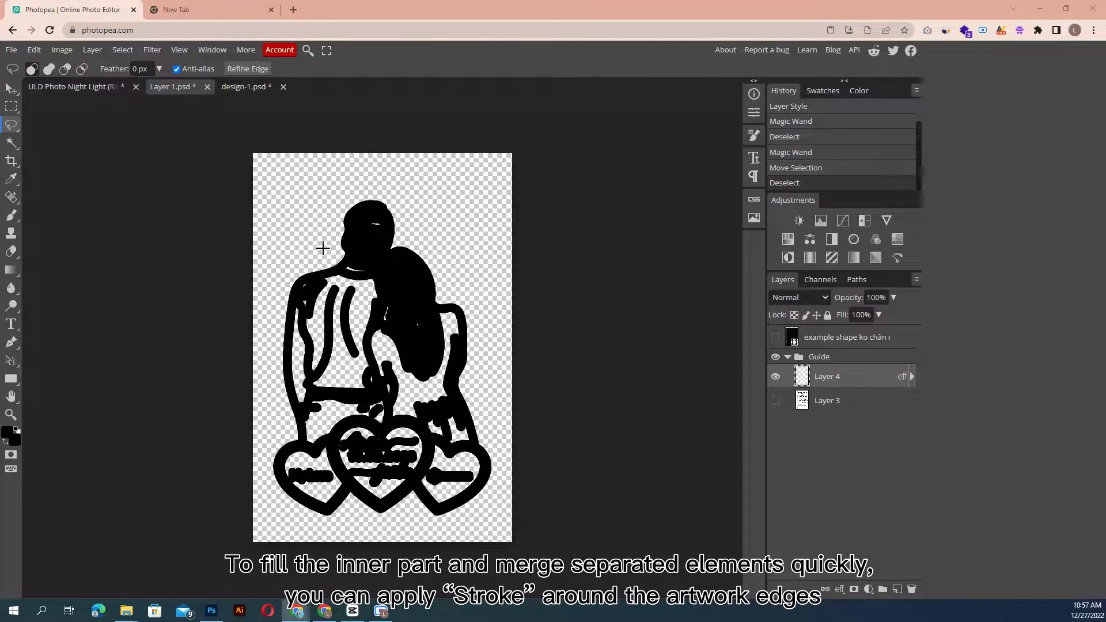
pyautogui.moveTo(368, 218)
pyautogui.mouseDown()
pyautogui.moveTo(342, 269)
pyautogui.moveTo(295, 293)
pyautogui.moveTo(287, 363)
pyautogui.moveTo(302, 445)
pyautogui.moveTo(345, 427)
pyautogui.moveTo(407, 424)
pyautogui.moveTo(466, 445)
pyautogui.moveTo(463, 318)
pyautogui.moveTo(426, 290)
pyautogui.moveTo(414, 261)
pyautogui.moveTo(384, 251)
pyautogui.moveTo(387, 227)
pyautogui.moveTo(367, 214)
pyautogui.mouseUp()
pyautogui.hotkey('alt', 'BackSpace')
pyautogui.hotkey('ctrl', 'd')
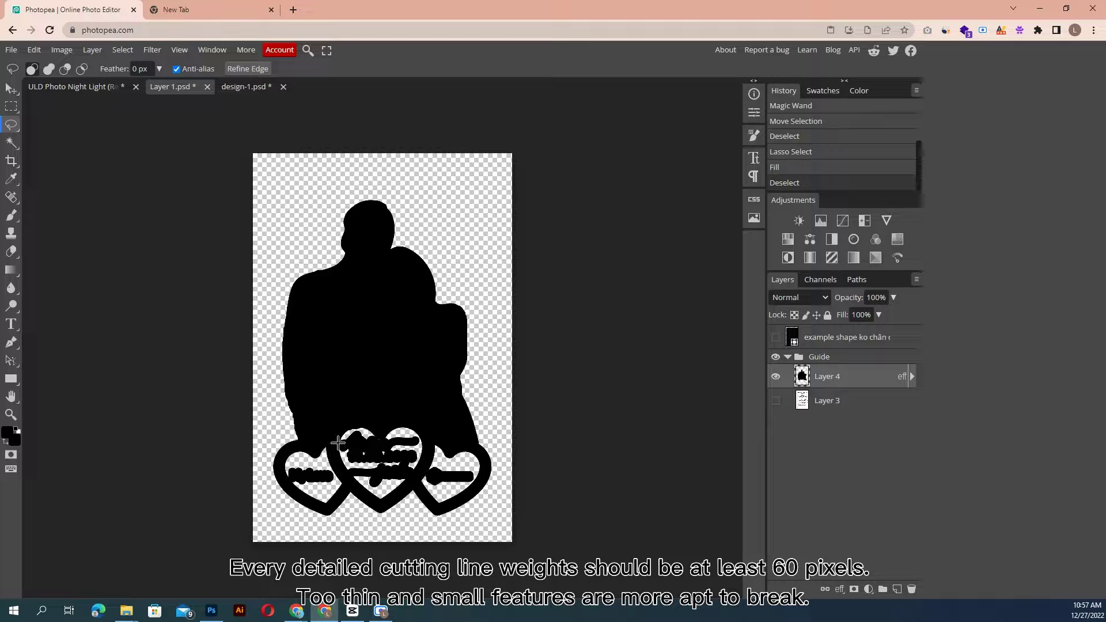
pyautogui.moveTo(339, 444); pyautogui.dragTo(340, 445)
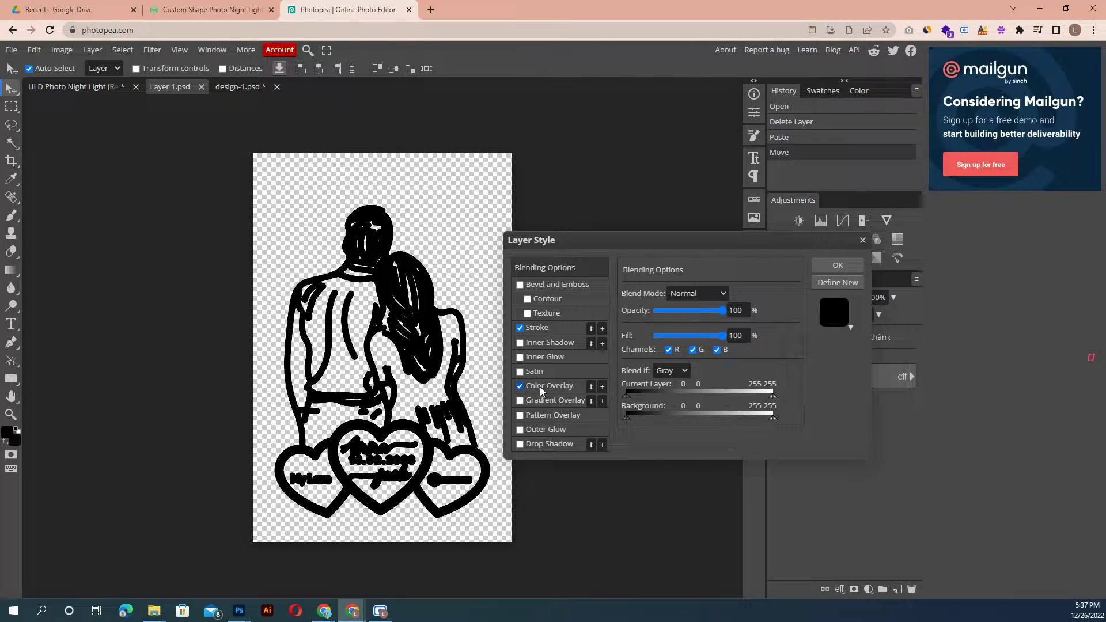
pyautogui.click(540, 386)
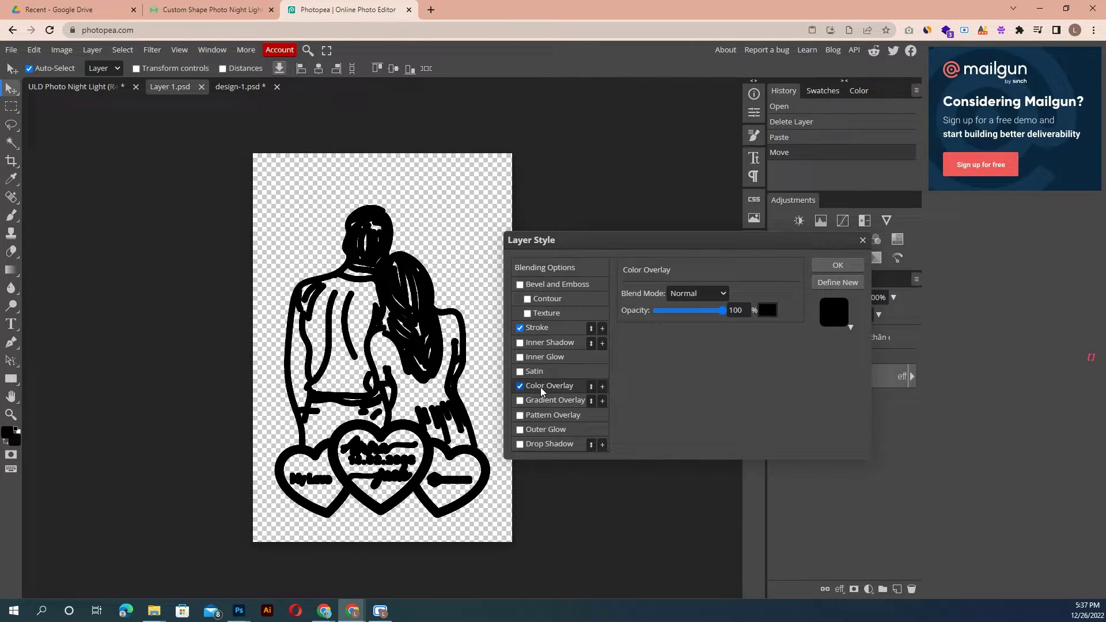
# Apply the layer styles, move Layer 4 above the Guide folder and merge it down
pyautogui.click(828, 265)
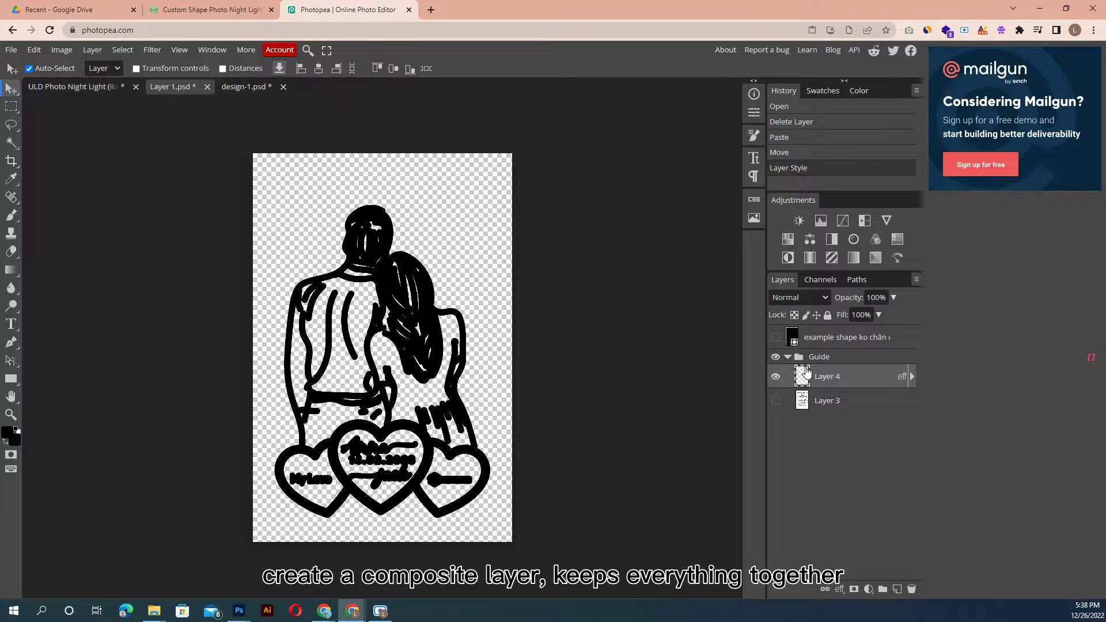
pyautogui.moveTo(800, 364); pyautogui.dragTo(803, 349)
pyautogui.click(916, 279)
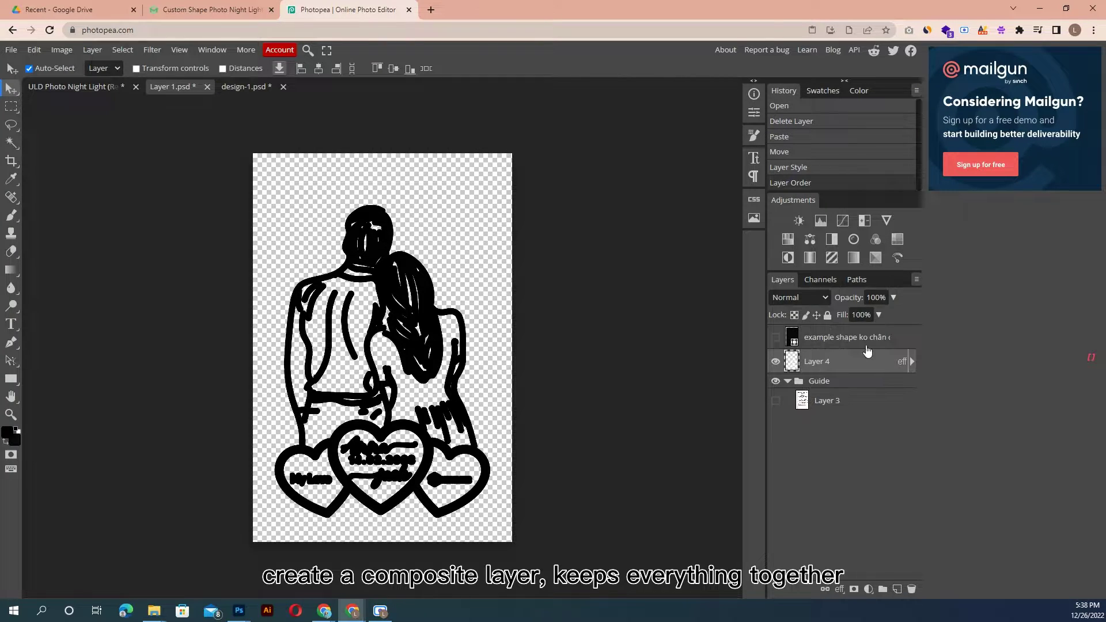
pyautogui.rightClick(874, 371)
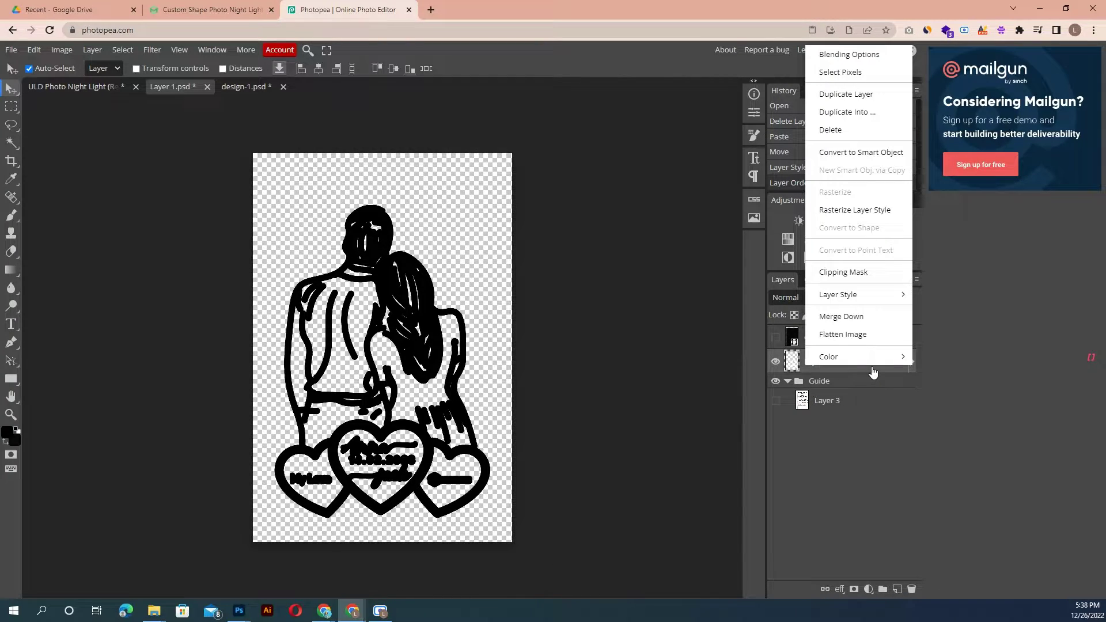
pyautogui.click(869, 317)
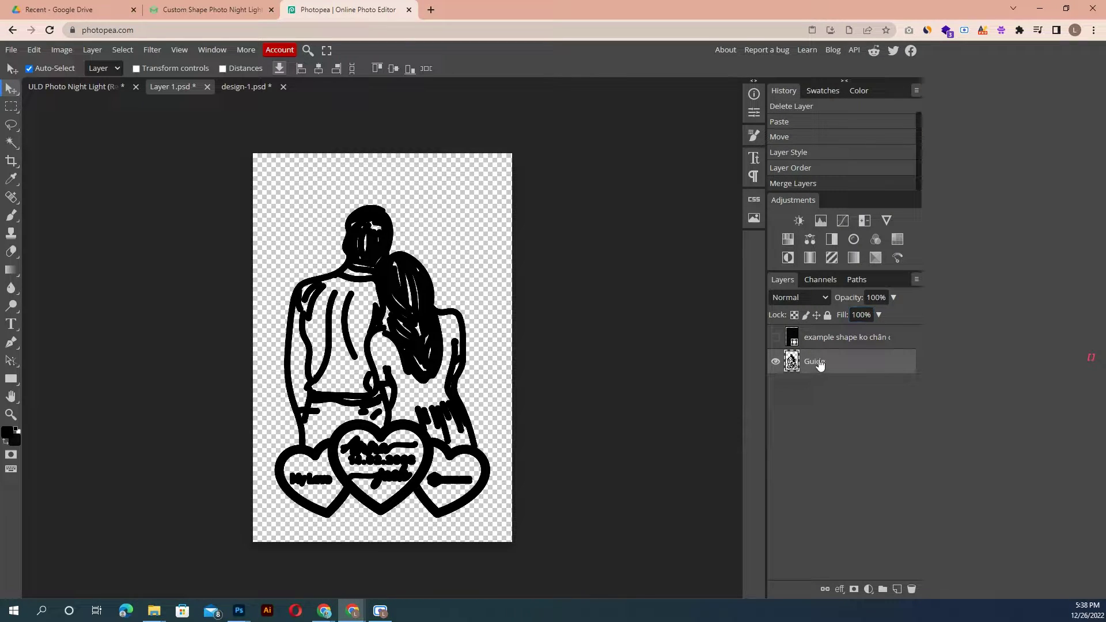
# Select the empty area with Magic Wand and invert the selection to cover the figures
pyautogui.click(10, 143)
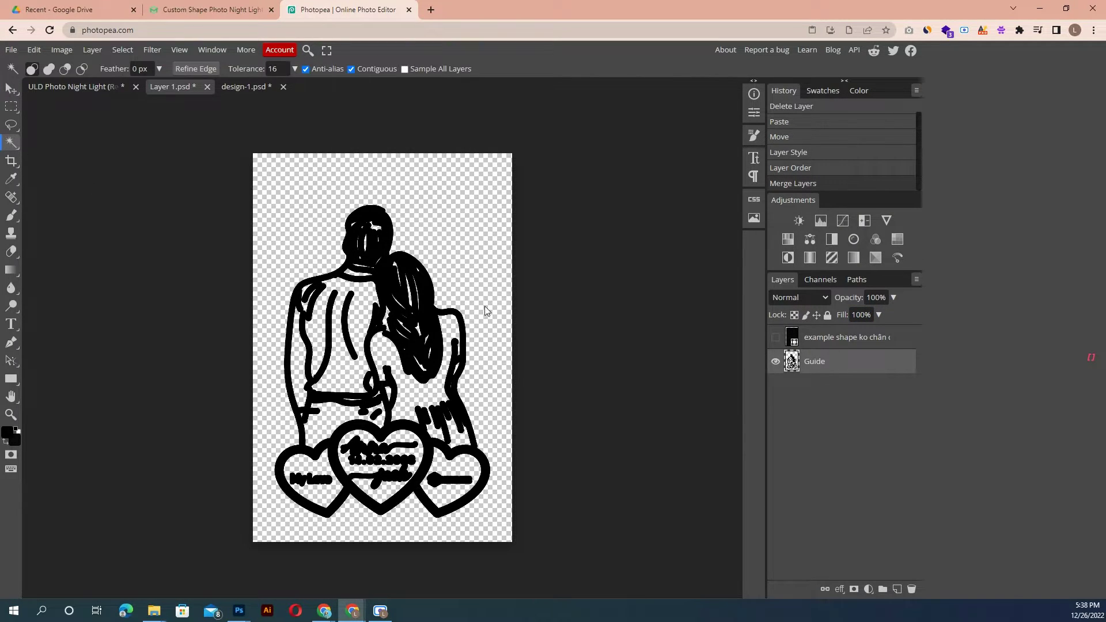
pyautogui.click(466, 263)
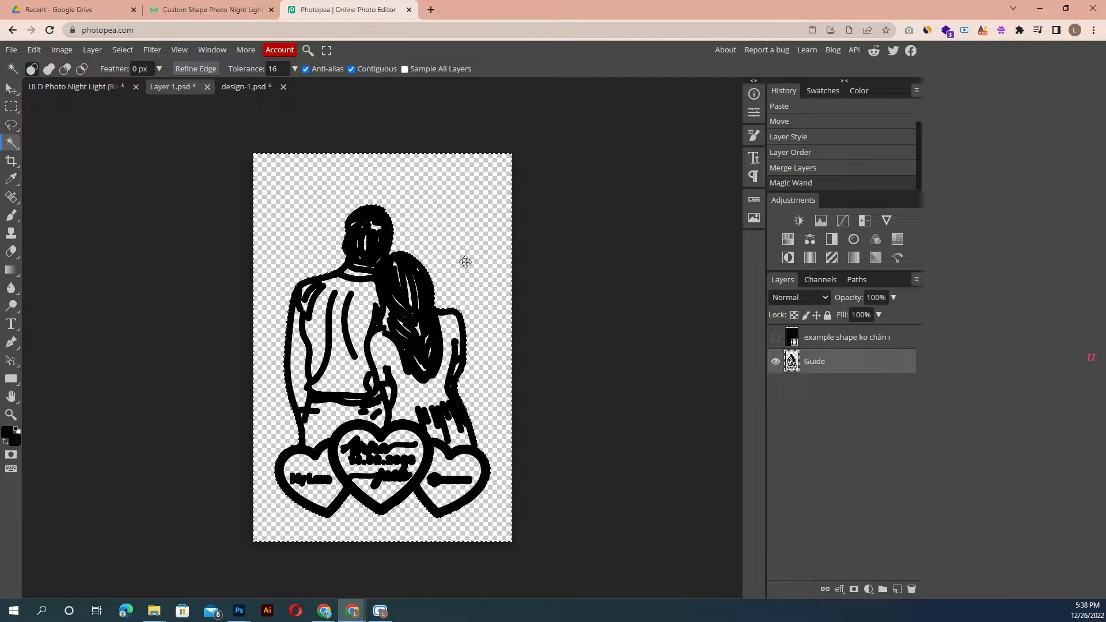
pyautogui.hotkey('shift', 'ctrl', 'i')
pyautogui.rightClick(405, 305)
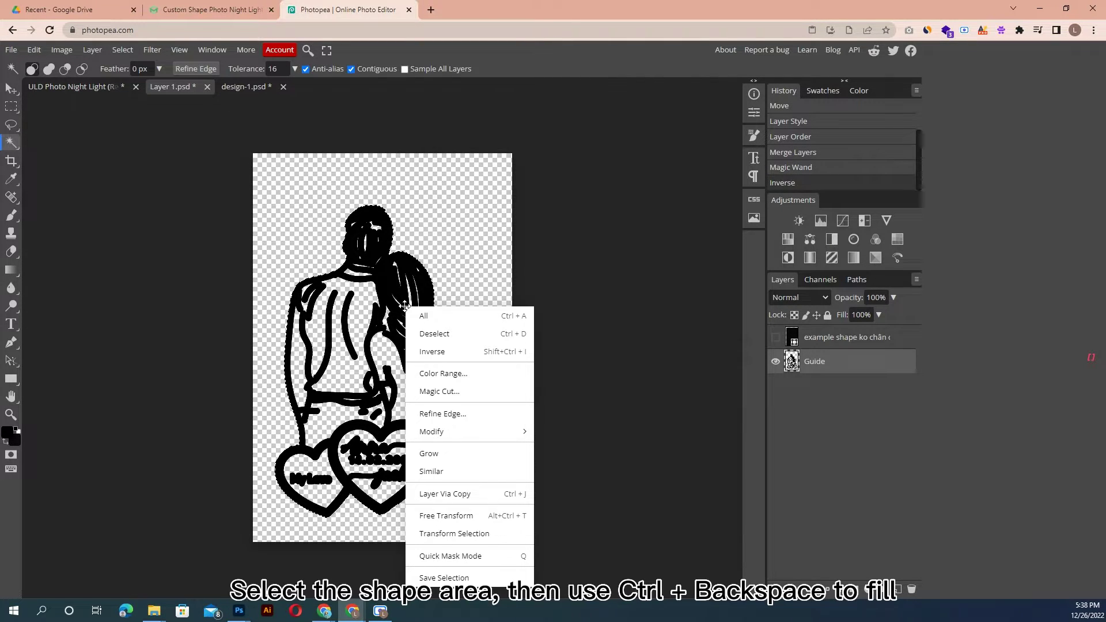
pyautogui.click(456, 353)
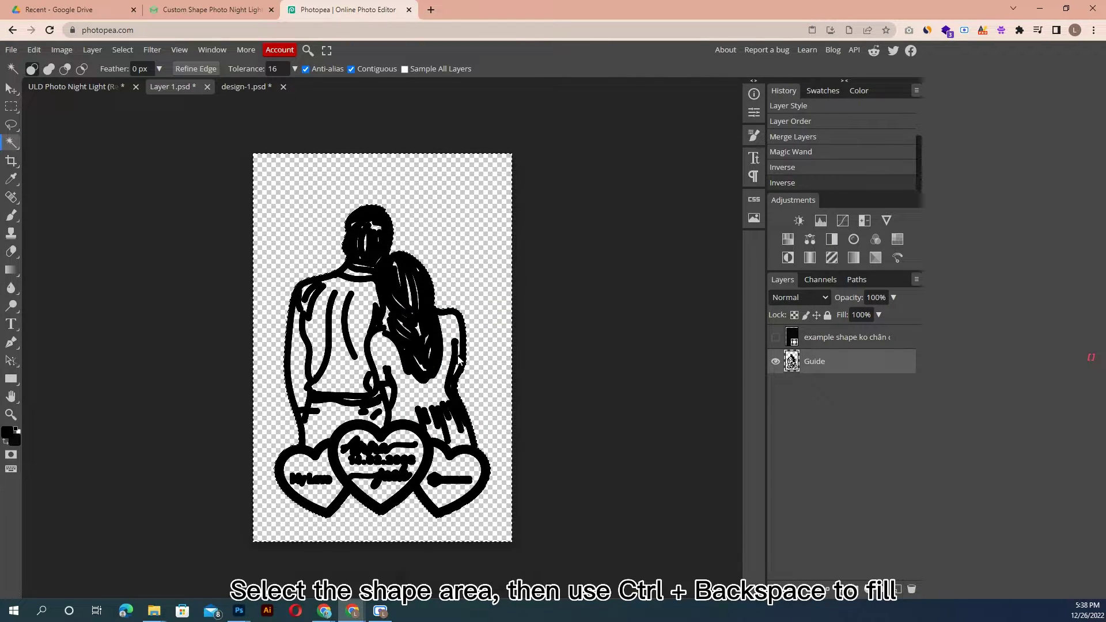
pyautogui.rightClick(431, 324)
pyautogui.click(458, 363)
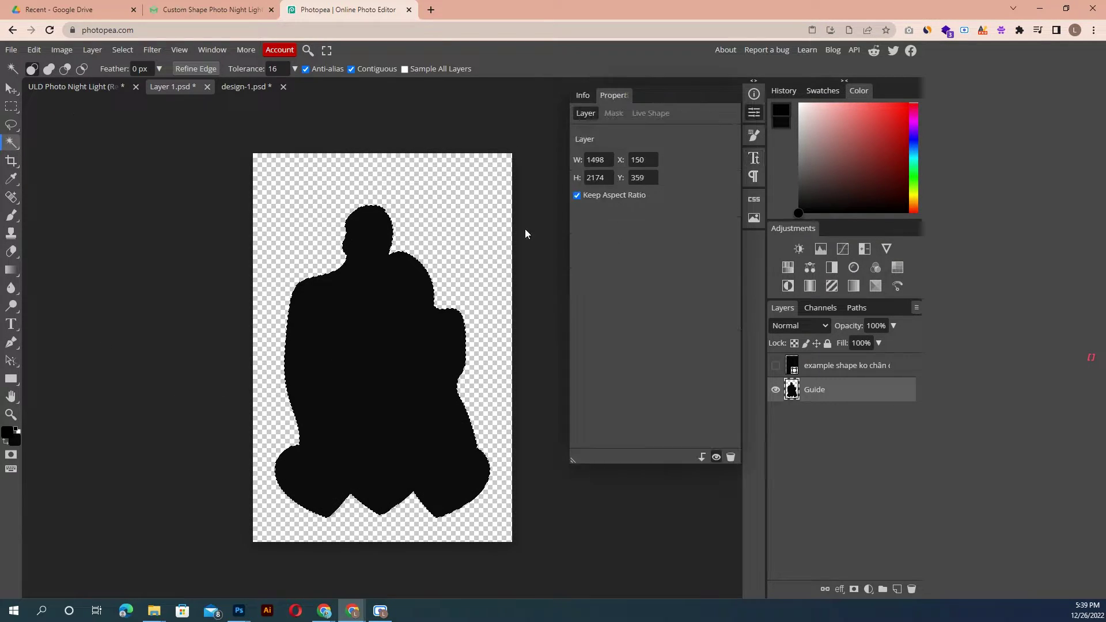
# Save the black silhouette into the Cut smart object, then show Layer 1.psd's History panel
pyautogui.click(453, 221)
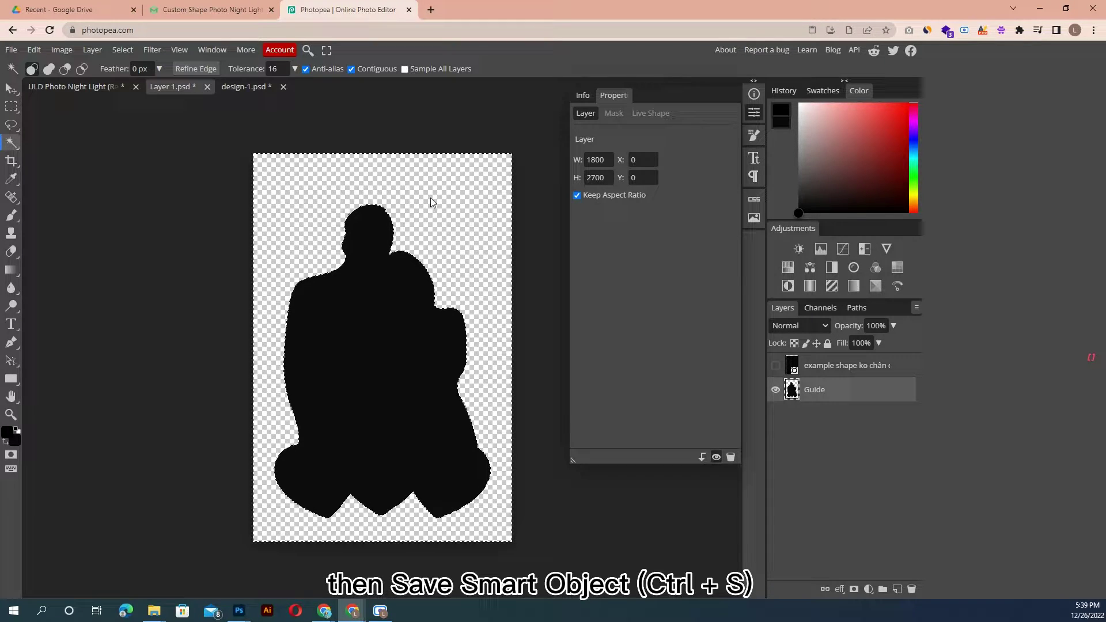
pyautogui.hotkey('ctrl', 's')
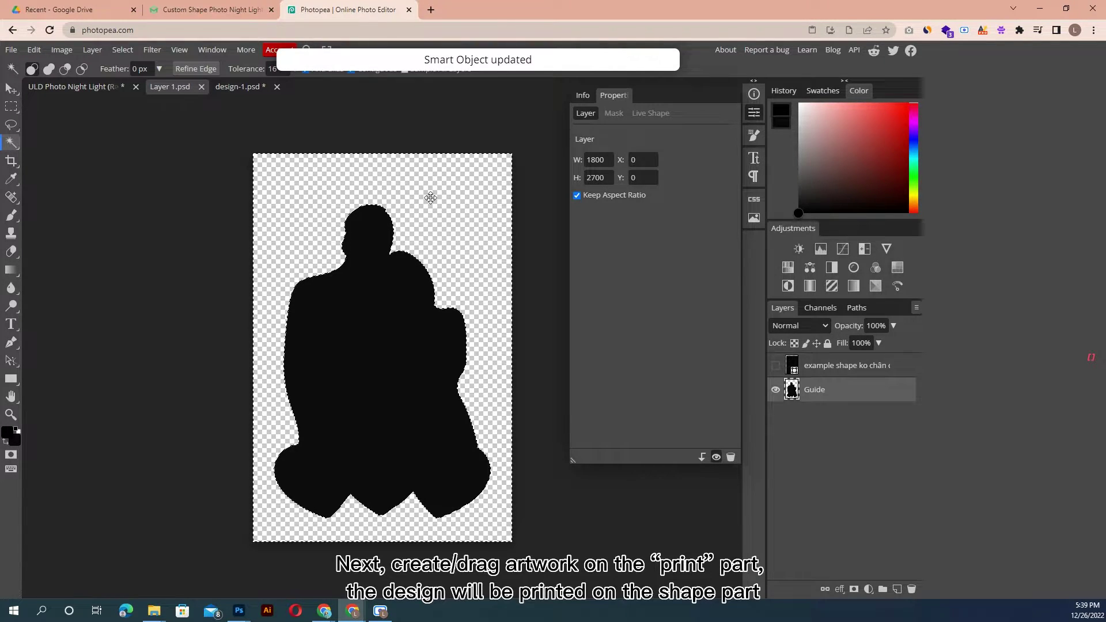
pyautogui.click(85, 89)
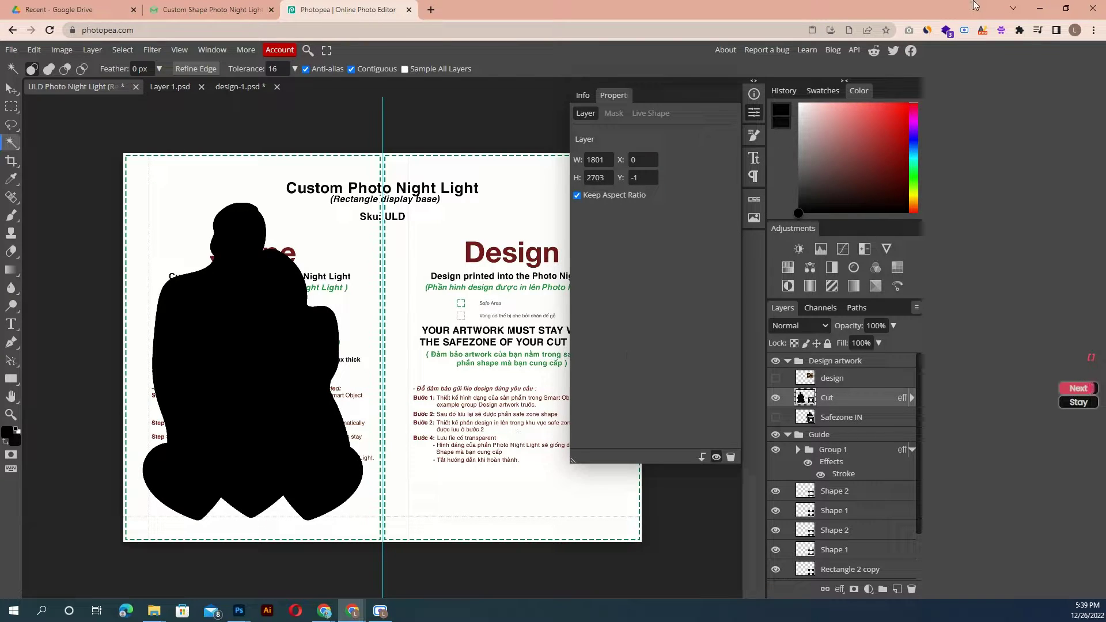
pyautogui.hotkey('ctrl', 'Tab')
pyautogui.click(779, 89)
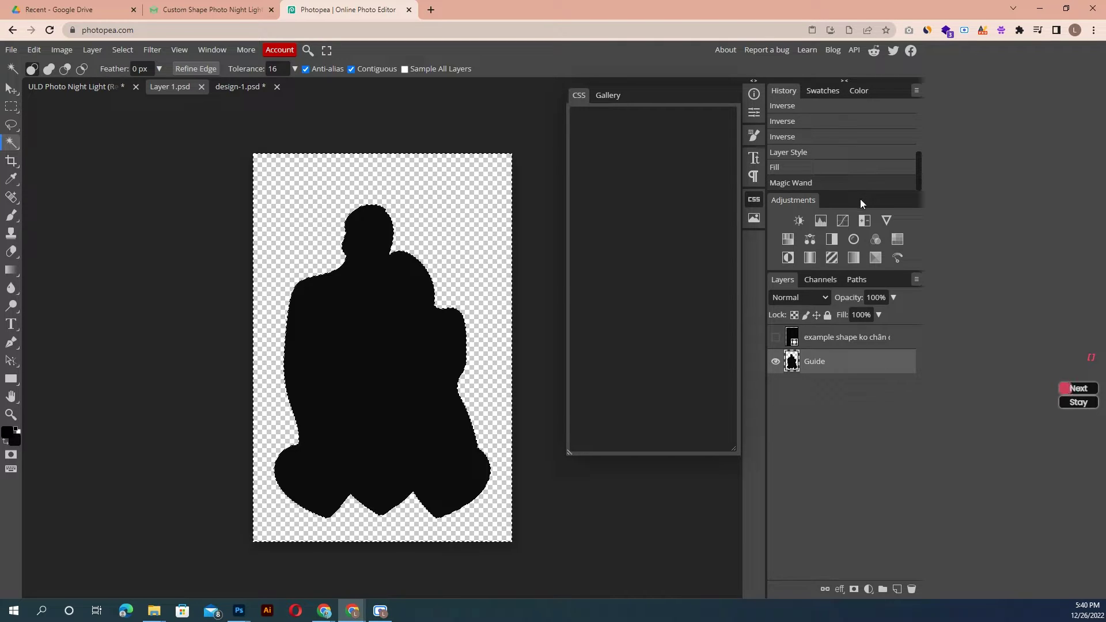
# Revert History to the Move step to recover the white line-art and hide the guide layer
pyautogui.scroll(5, 856, 168)
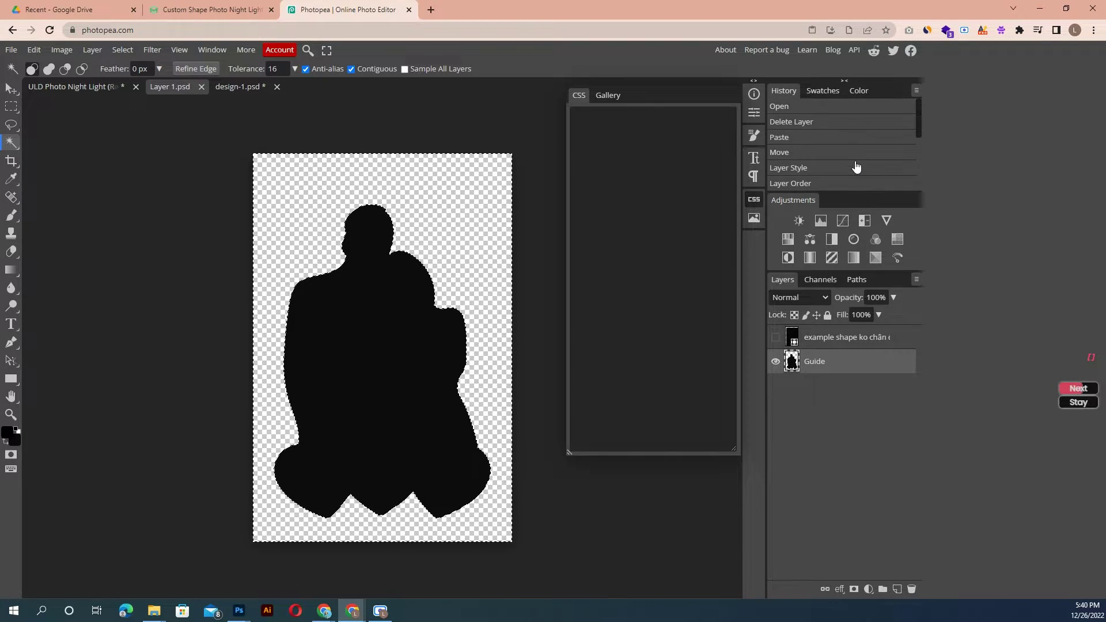
pyautogui.click(852, 154)
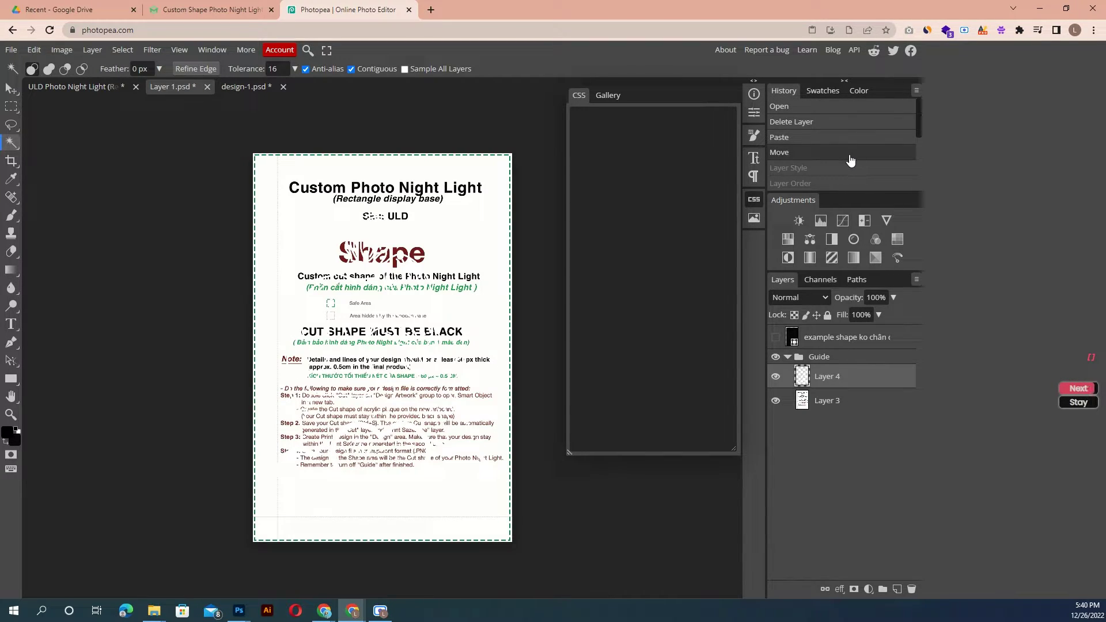
pyautogui.click(851, 169)
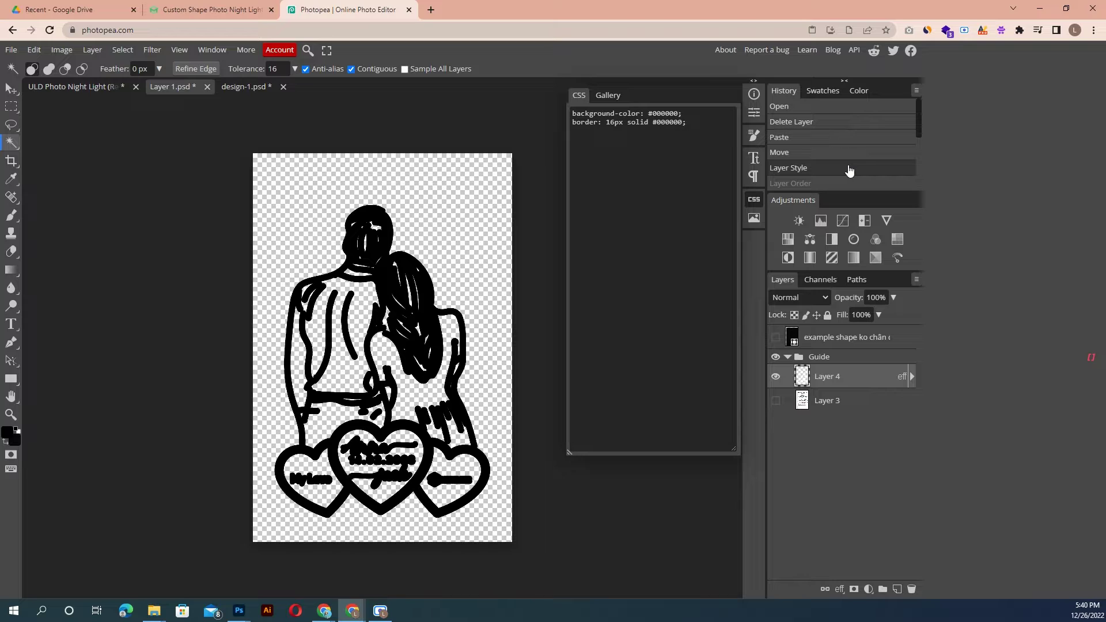
pyautogui.click(829, 154)
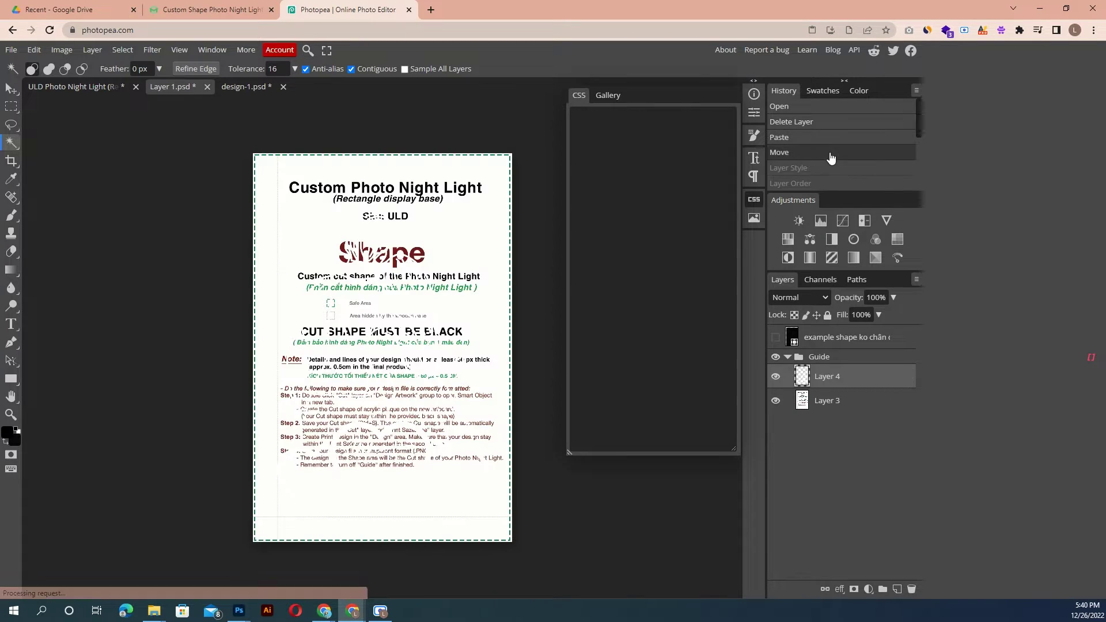
pyautogui.click(776, 402)
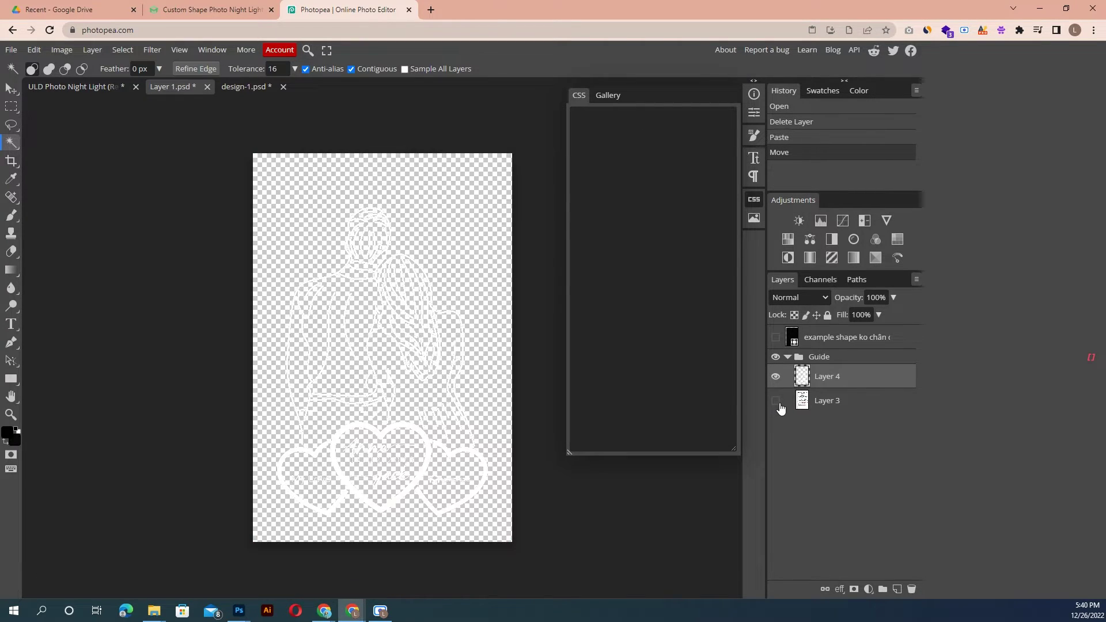
pyautogui.click(735, 310)
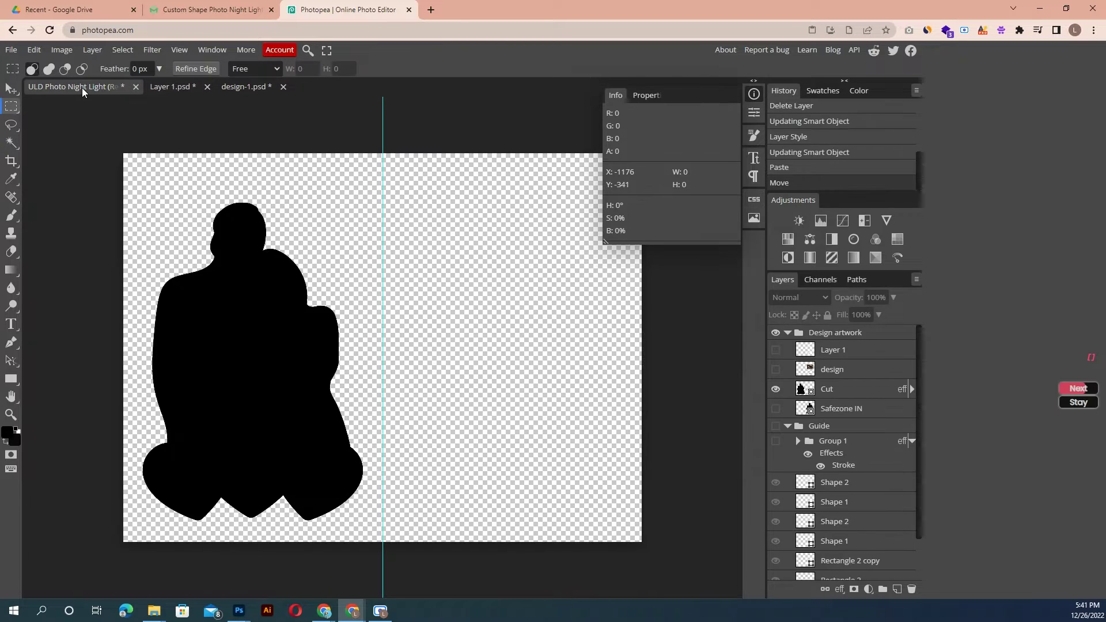
# Paste the white couple line-art into the template as Layer 1, ready to move
pyautogui.click(491, 296)
pyautogui.click(776, 369)
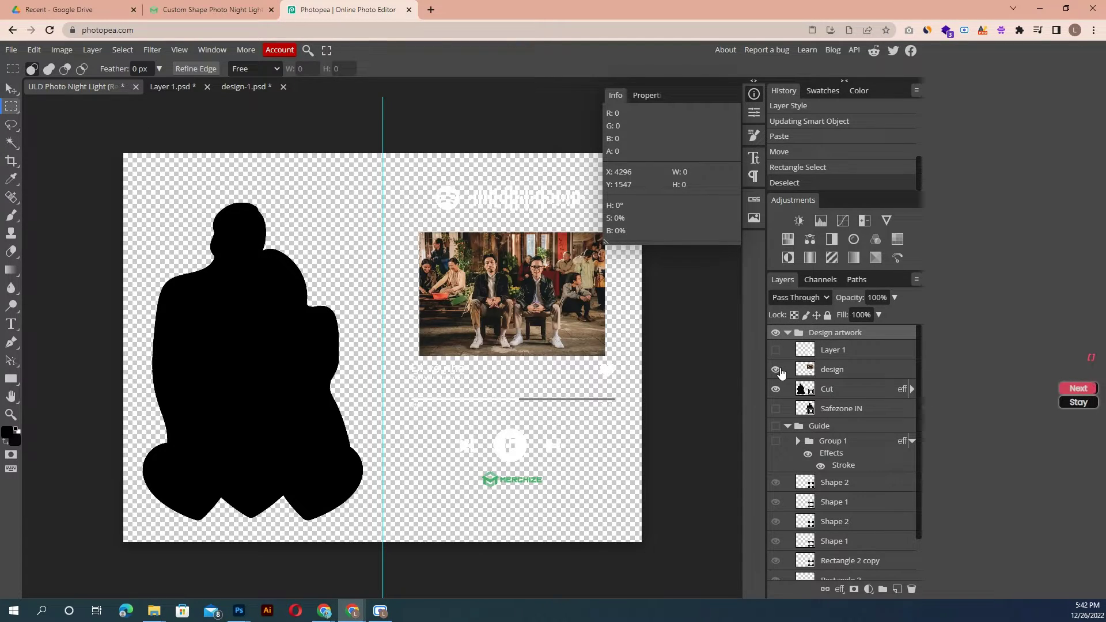
pyautogui.click(775, 369)
pyautogui.click(837, 371)
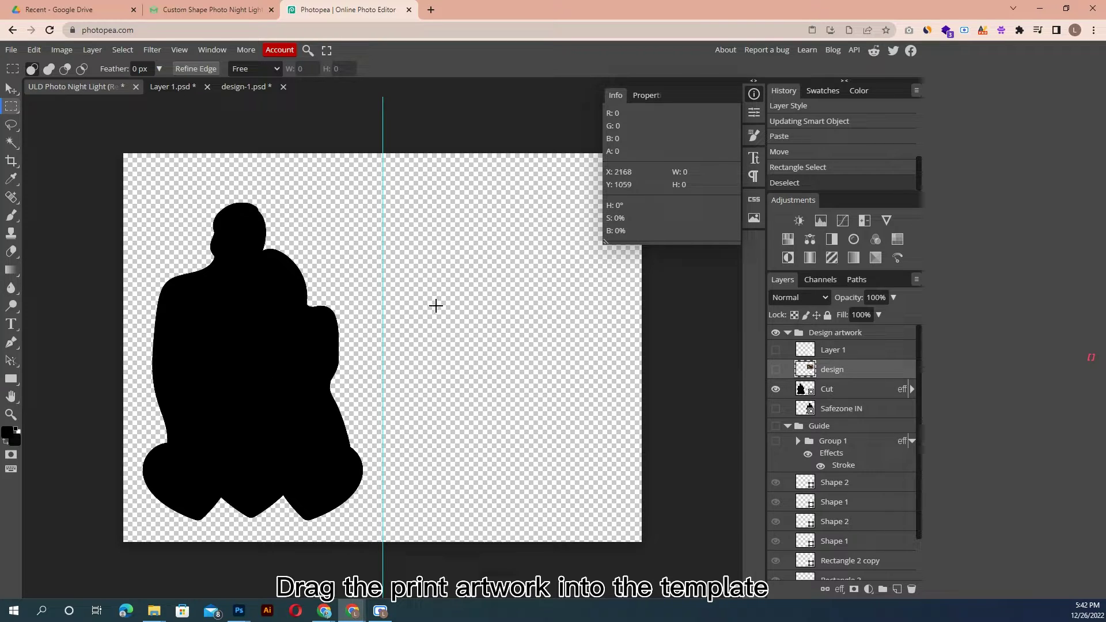
pyautogui.hotkey('ctrl', 'v')
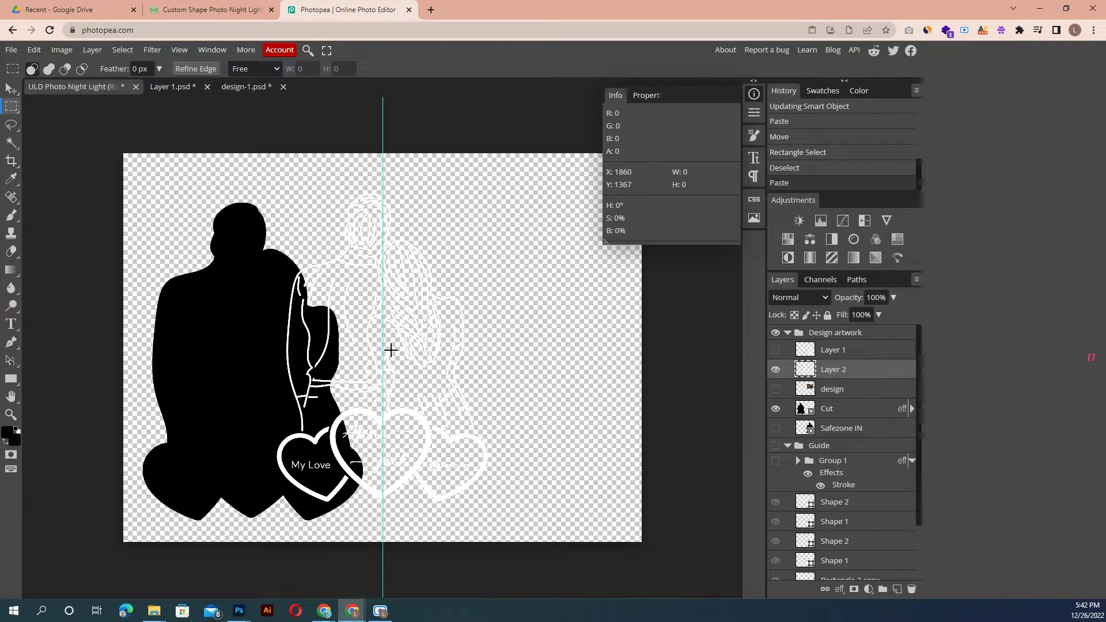
pyautogui.press('v')
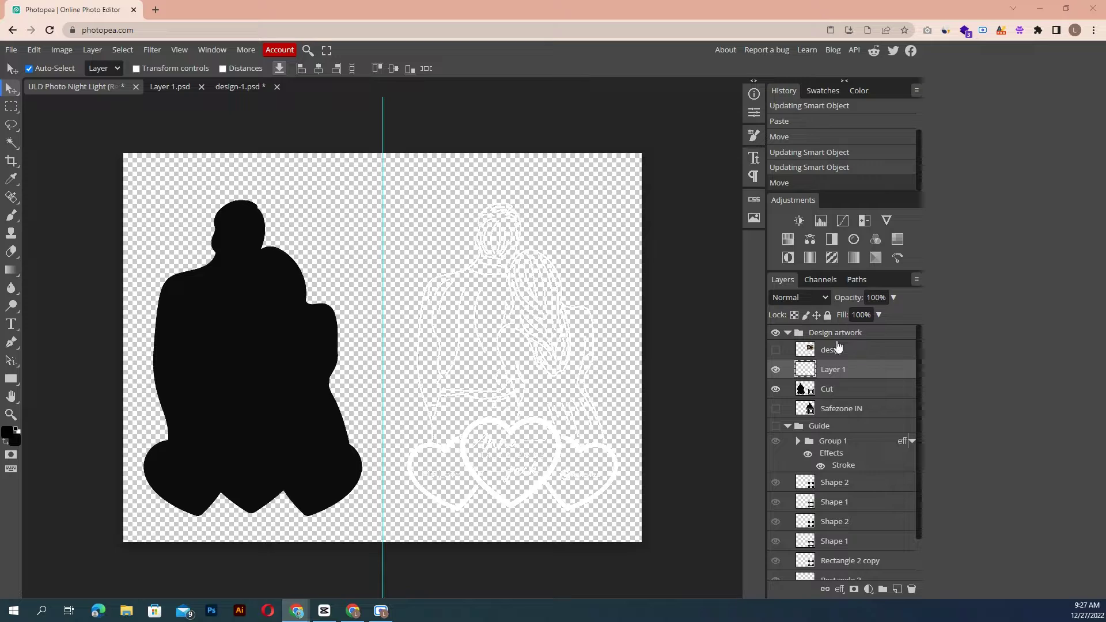
# Nudge Layer 1's white line-art a few pixels right and turn the Guide group back on
pyautogui.click(776, 408)
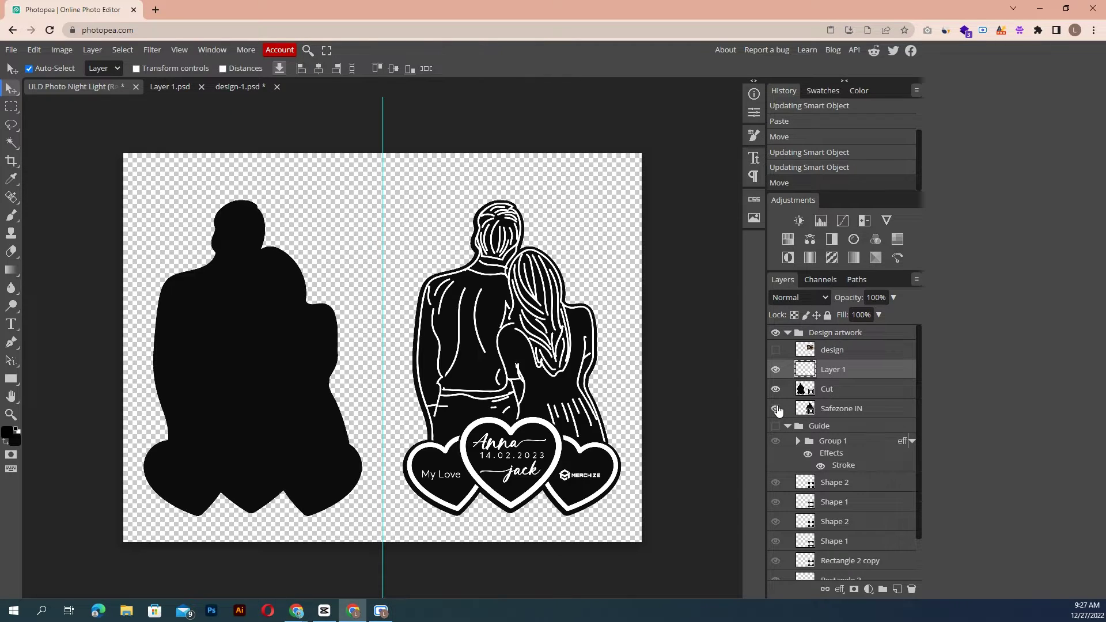
pyautogui.click(841, 410)
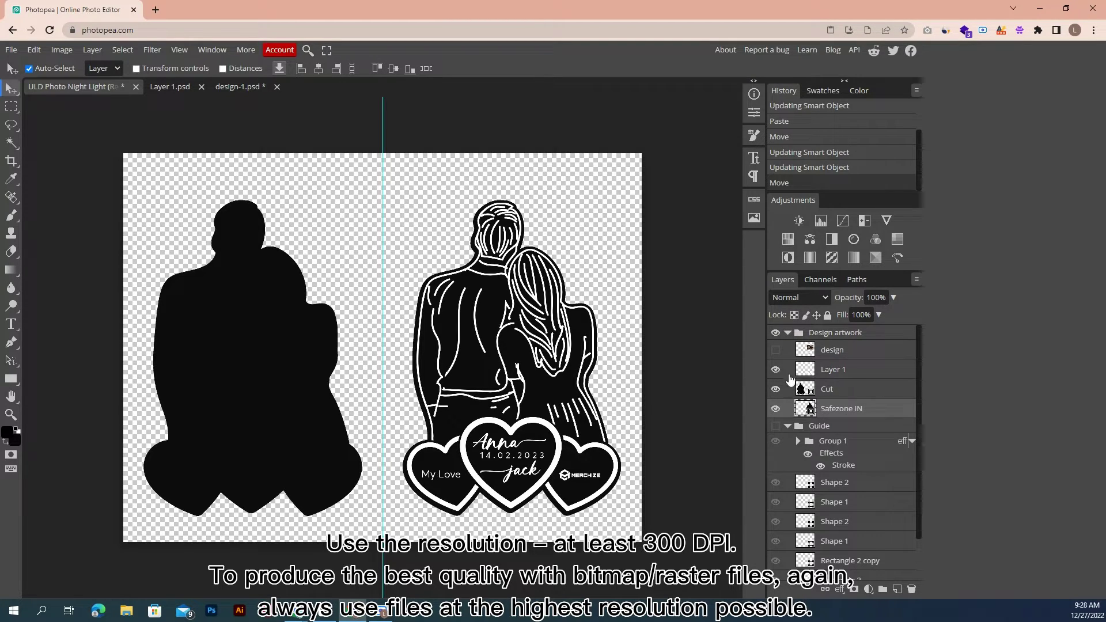
pyautogui.click(837, 372)
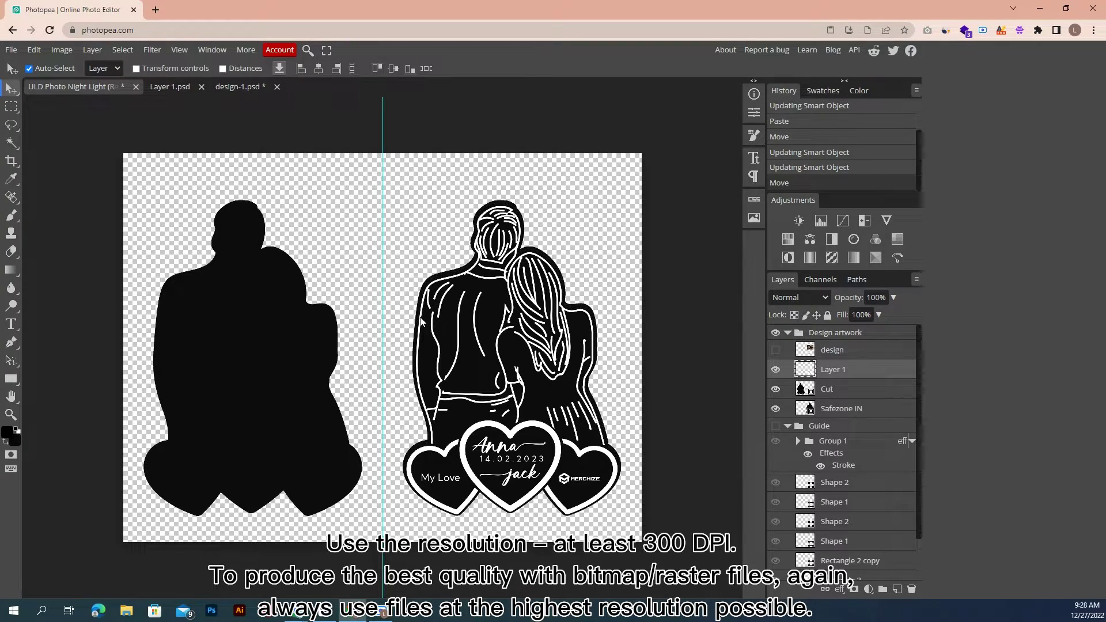
pyautogui.moveTo(421, 316); pyautogui.dragTo(425, 318)
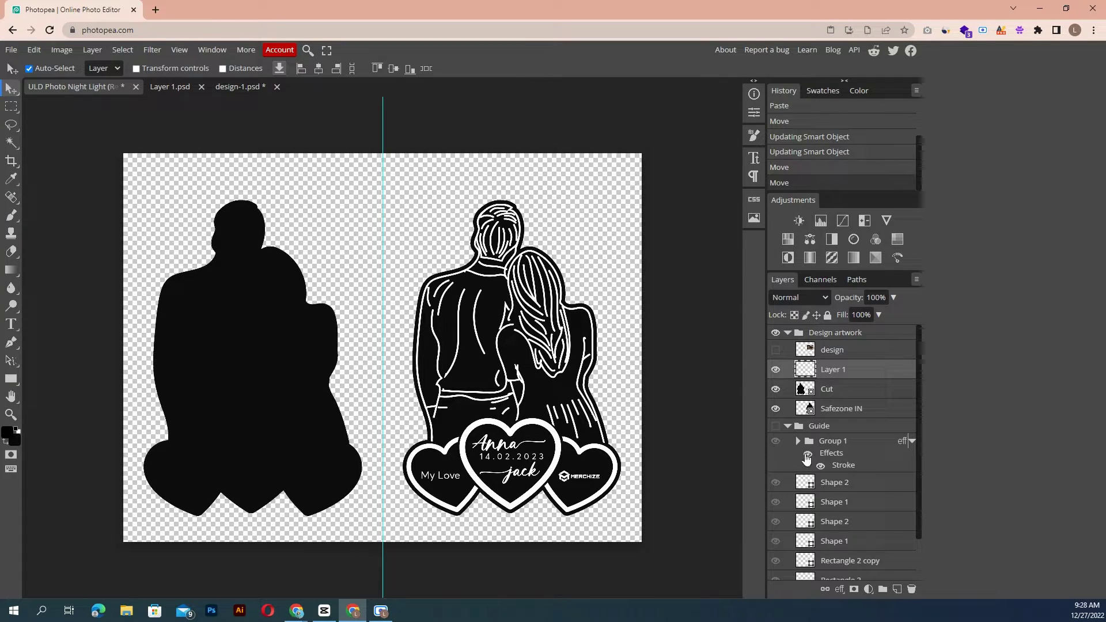
pyautogui.scroll(-2, 809, 458)
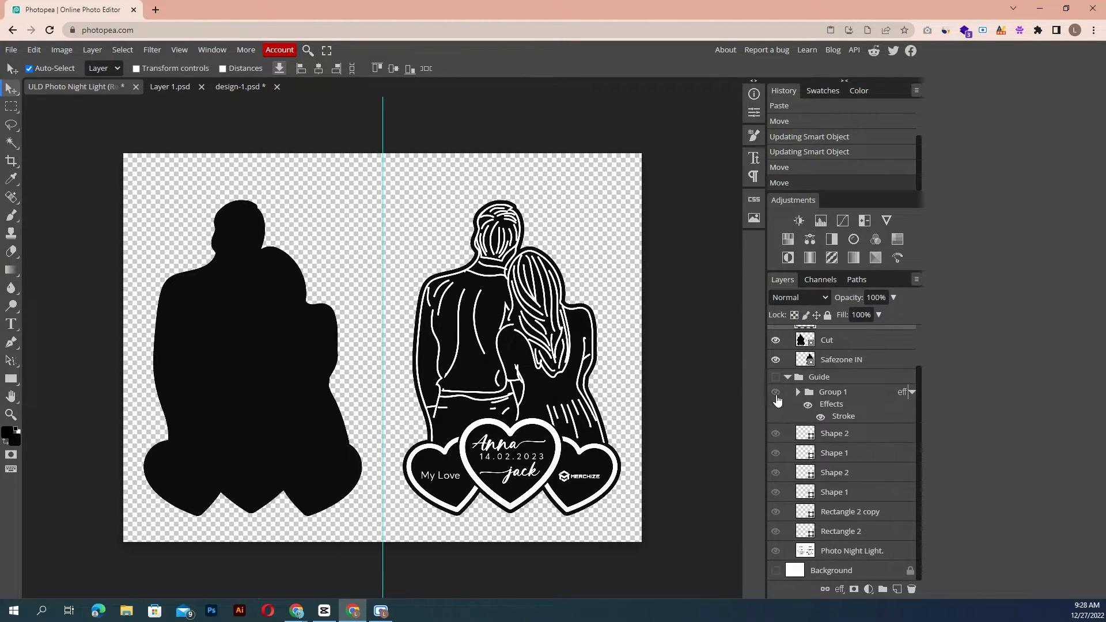
pyautogui.click(776, 378)
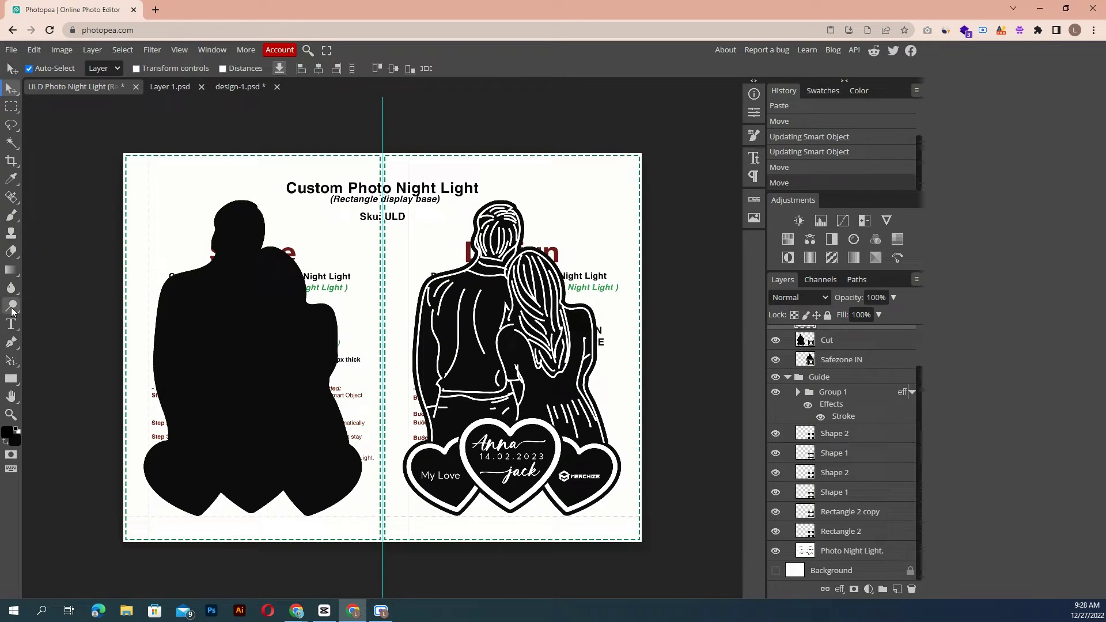
# Draw a black rectangle base under the silhouette and scale it to 113.87% (about 979 × 197 px)
pyautogui.click(11, 379)
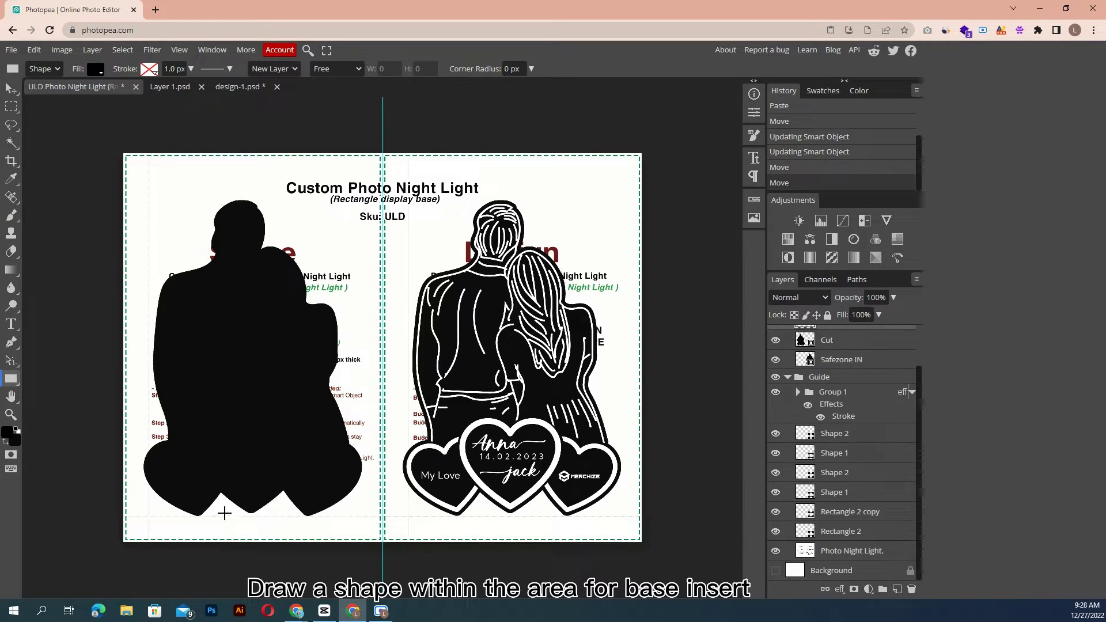
pyautogui.moveTo(190, 514); pyautogui.dragTo(314, 539)
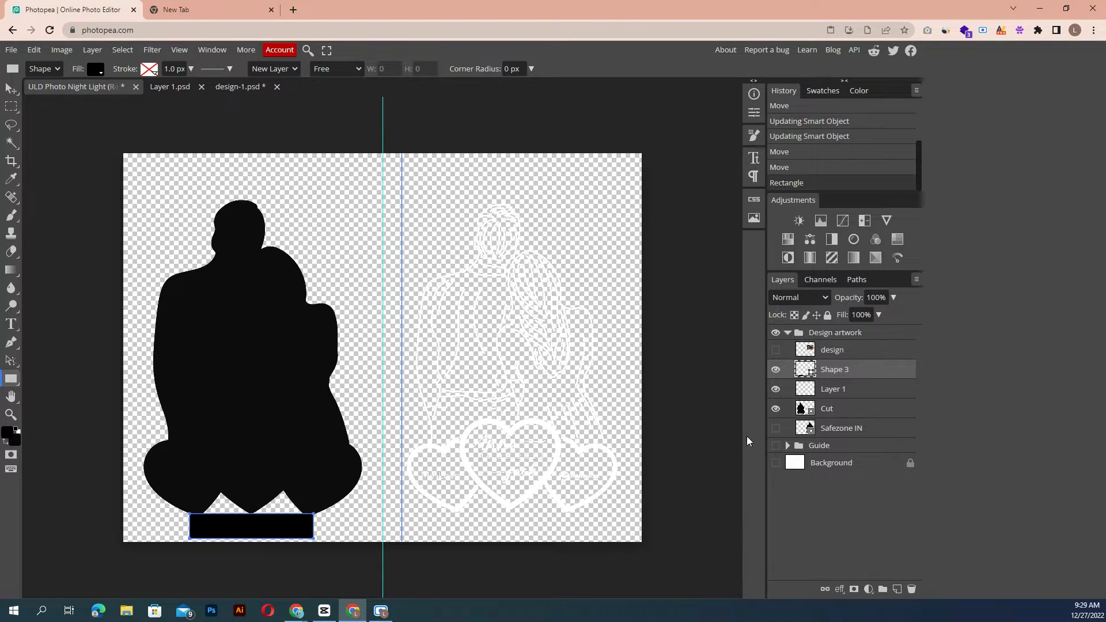
pyautogui.click(776, 447)
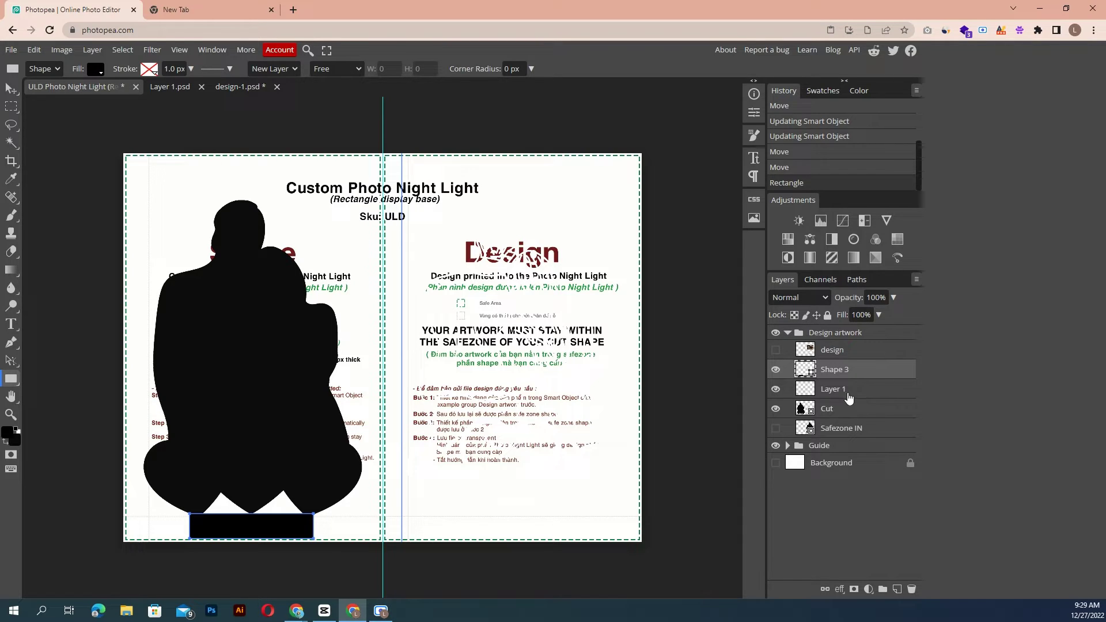
pyautogui.click(34, 50)
pyautogui.click(78, 320)
pyautogui.moveTo(251, 539); pyautogui.dragTo(251, 542)
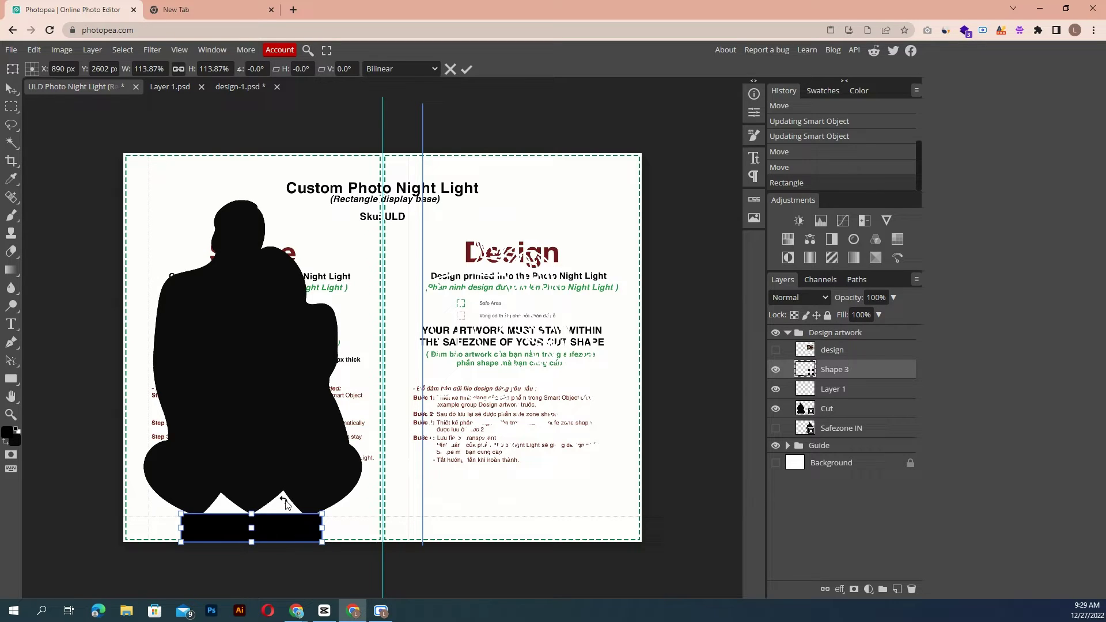
pyautogui.press('Return')
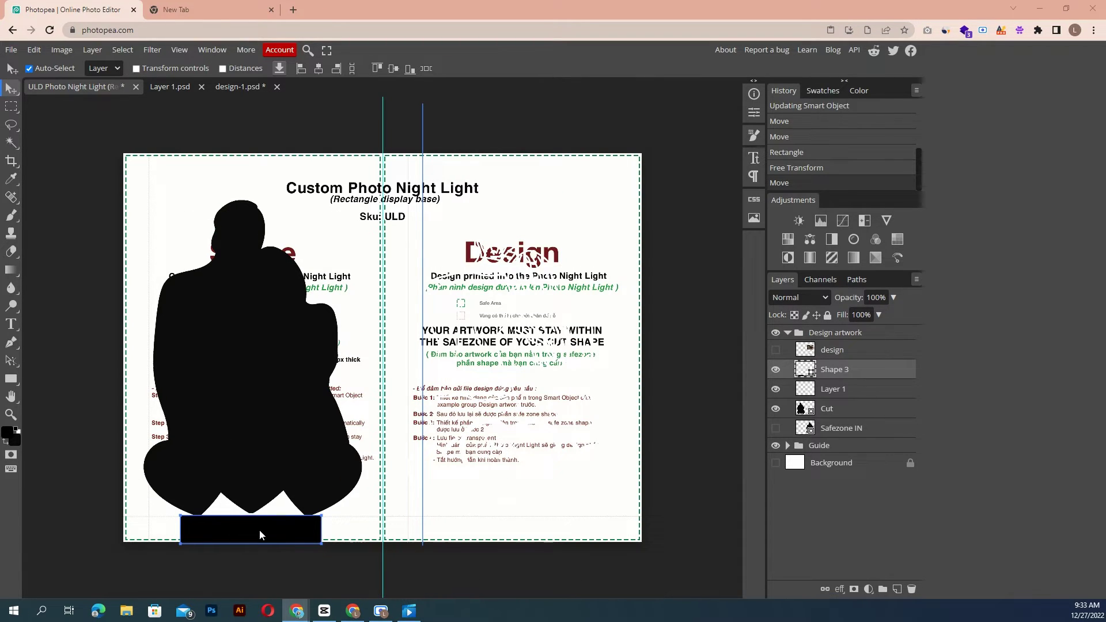
# Hide the Guide group and Safezone IN artwork, then bring up File > Export as
pyautogui.click(774, 447)
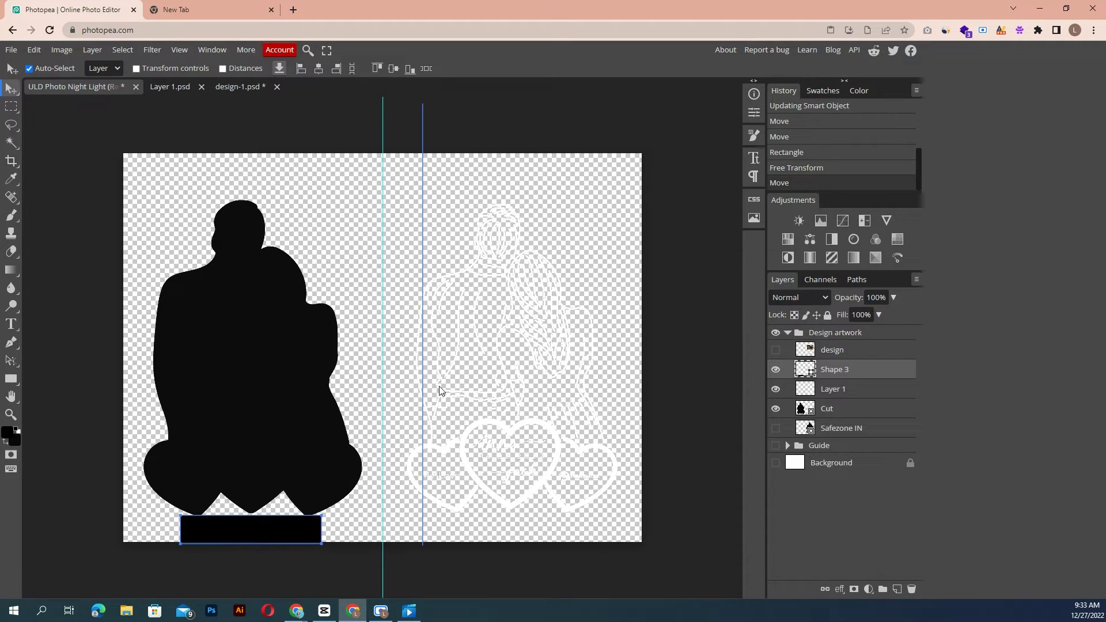
pyautogui.click(775, 428)
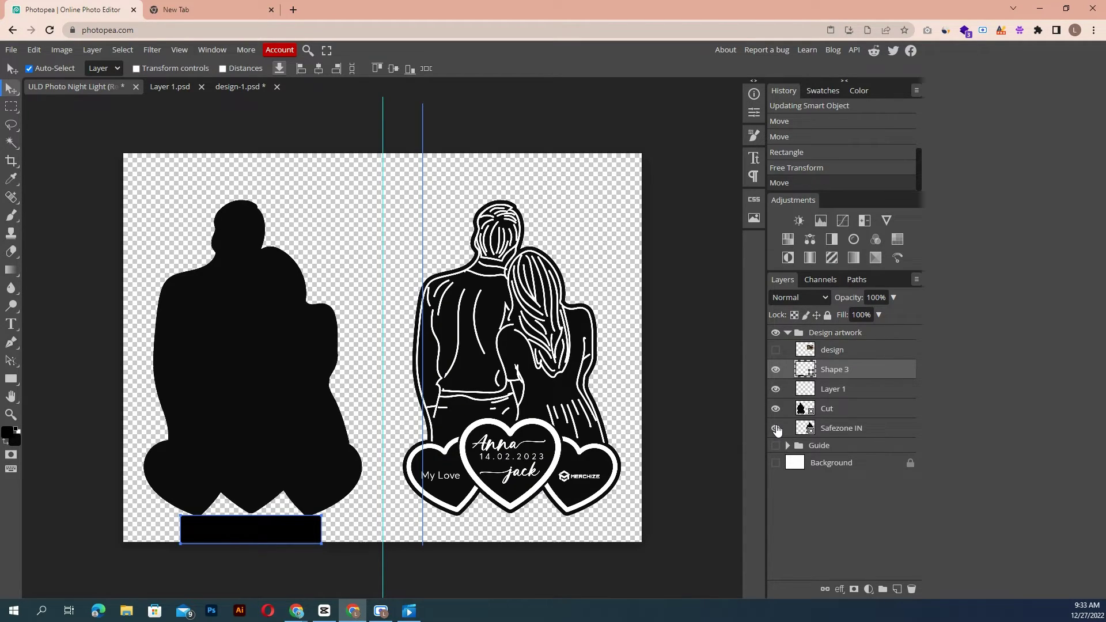
pyautogui.click(775, 428)
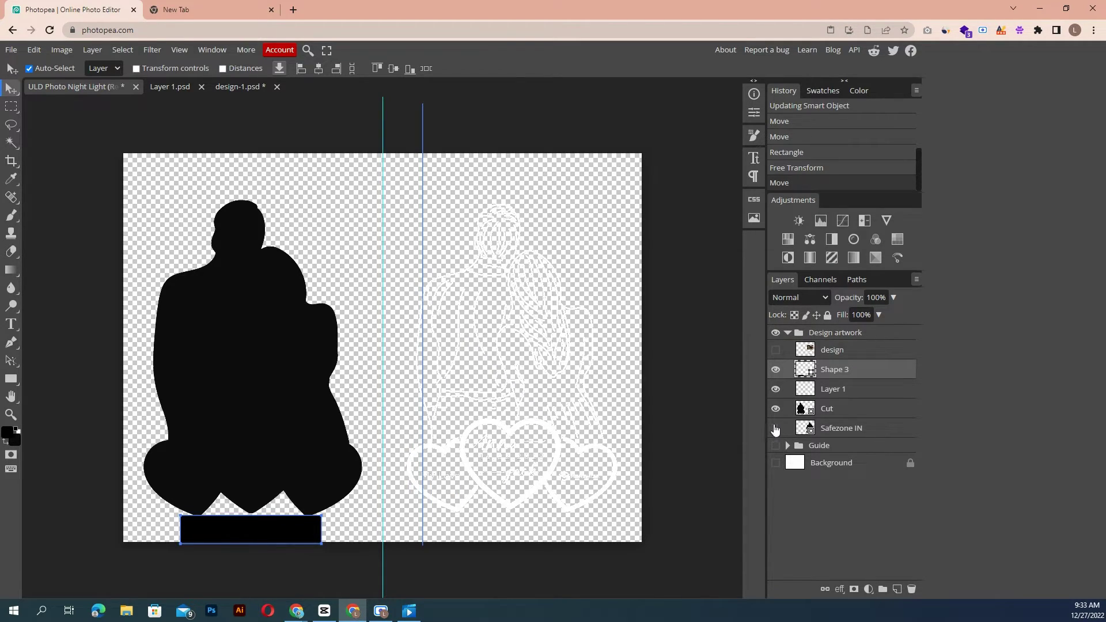
pyautogui.click(11, 50)
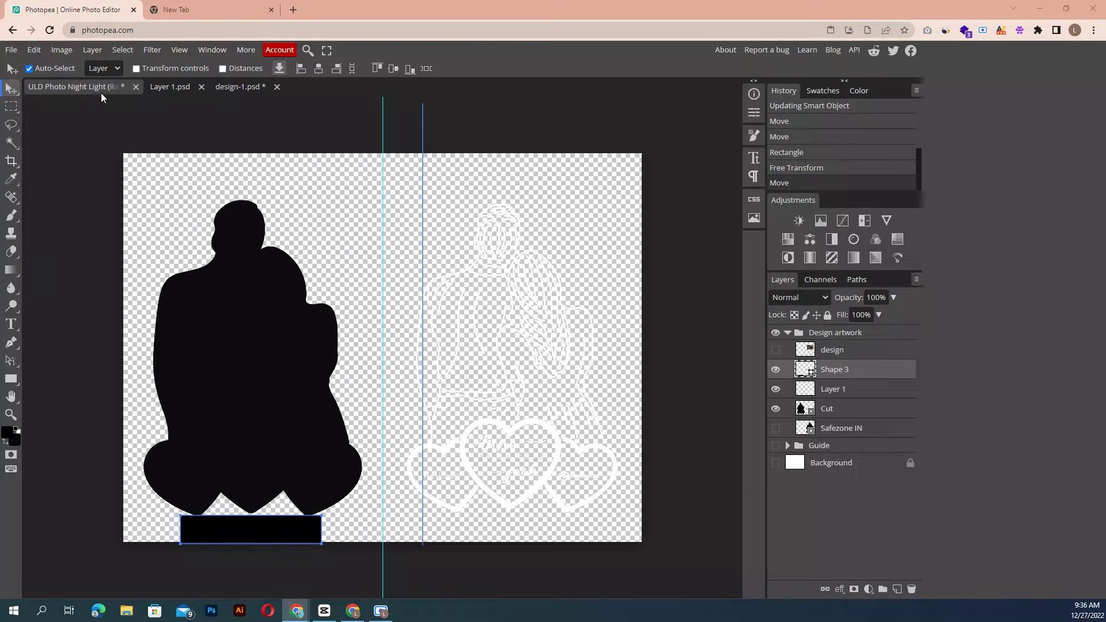
pyautogui.click(11, 49)
pyautogui.moveTo(65, 226)
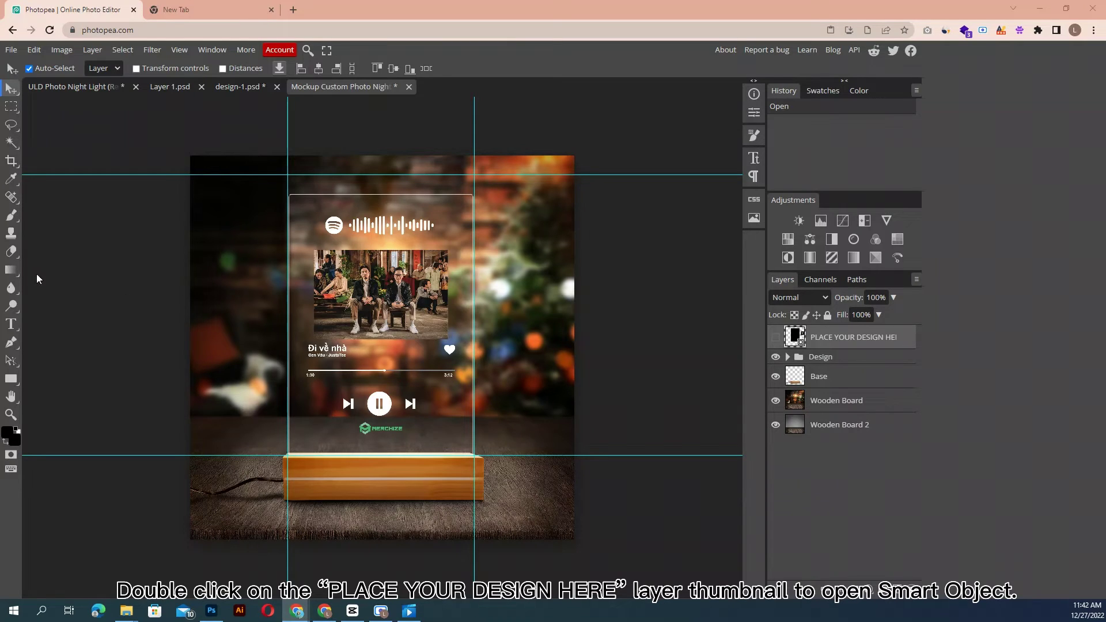
# Scroll the Mockup's layers to reach the PLACE YOUR DESIGN HERE smart object
pyautogui.scroll(-2, 548, 263)
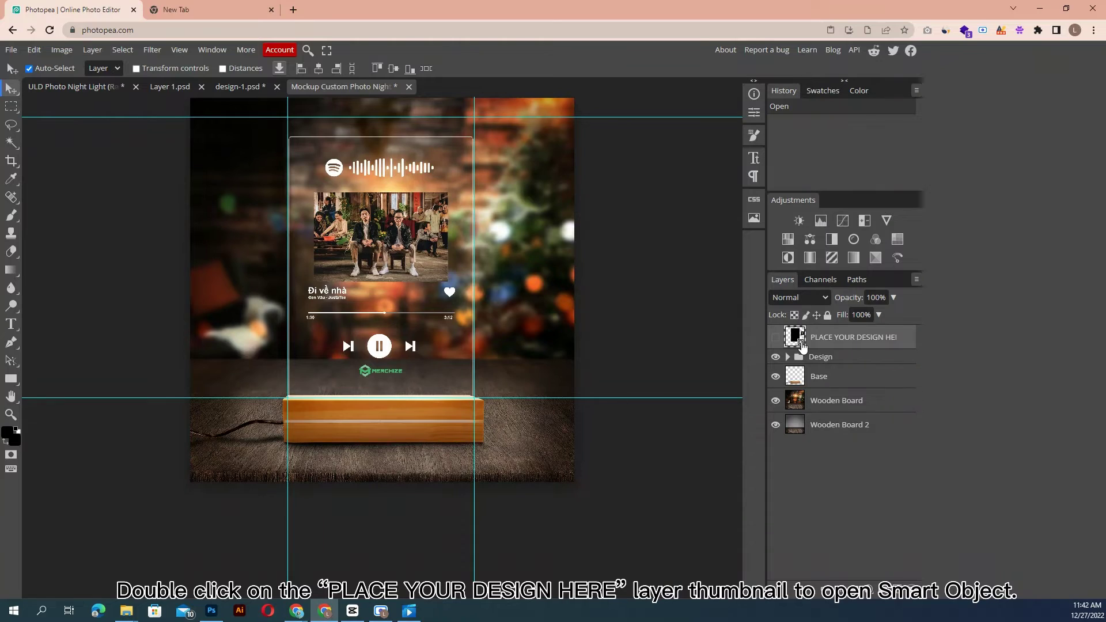
# Inside the design smart object, place the love-you couple photo design file
pyautogui.doubleClick(795, 336)
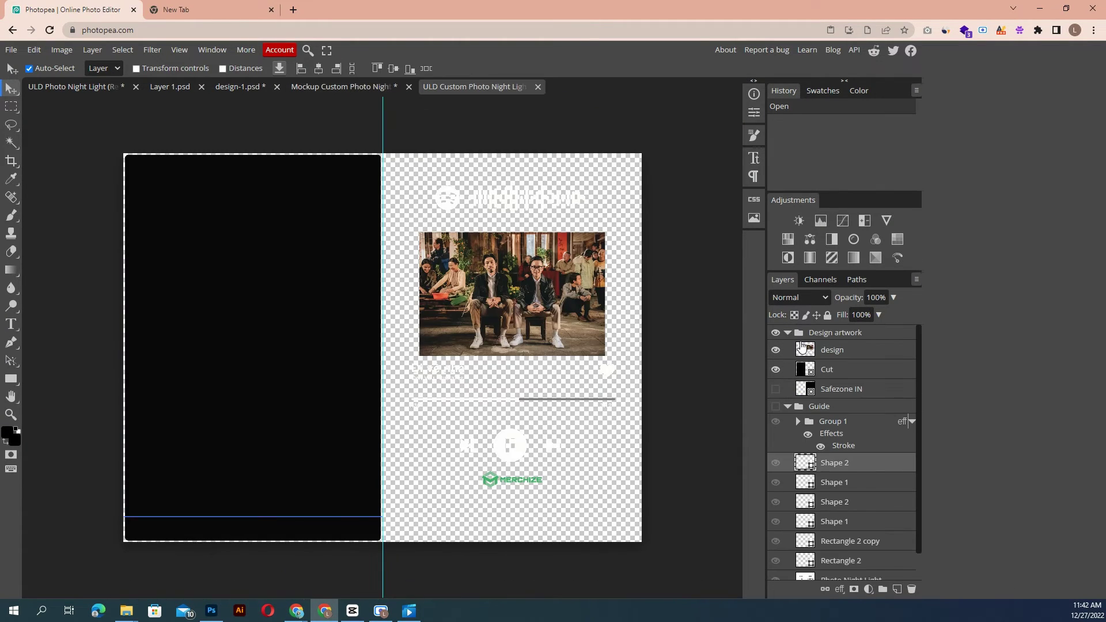
pyautogui.click(802, 346)
pyautogui.click(11, 49)
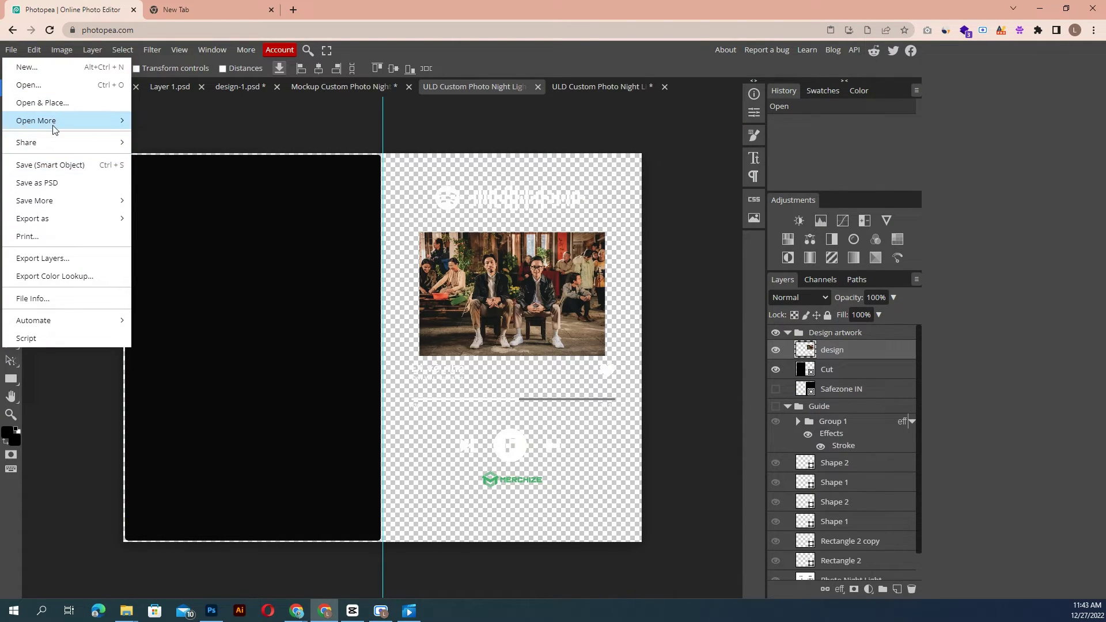
pyautogui.click(60, 104)
pyautogui.doubleClick(143, 127)
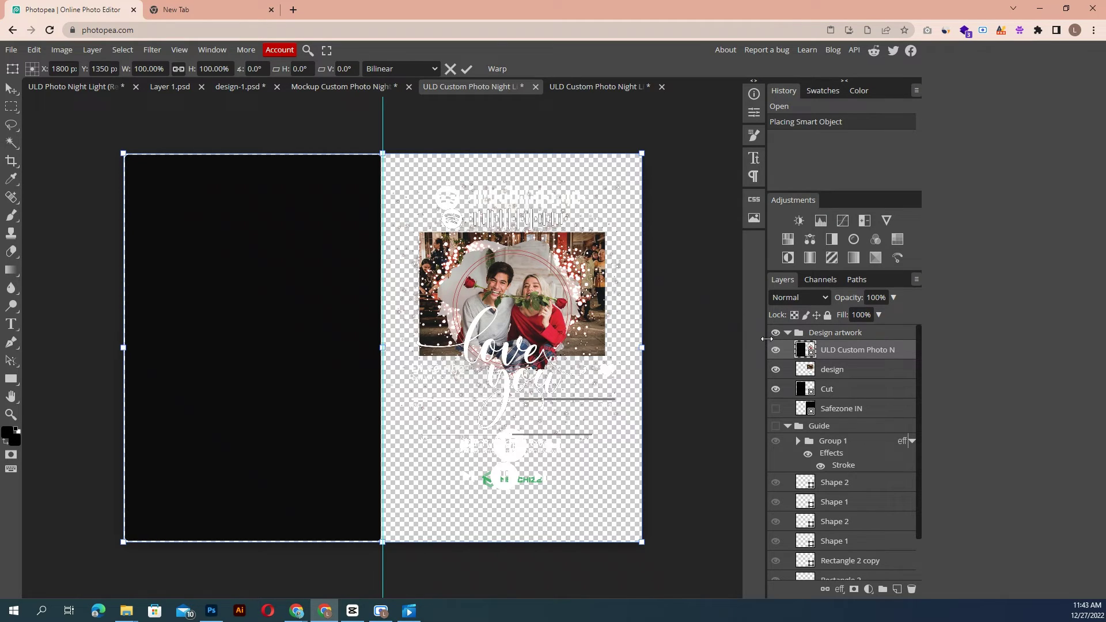
# Hide the old design layer and save the smart object so the mockup updates
pyautogui.click(776, 369)
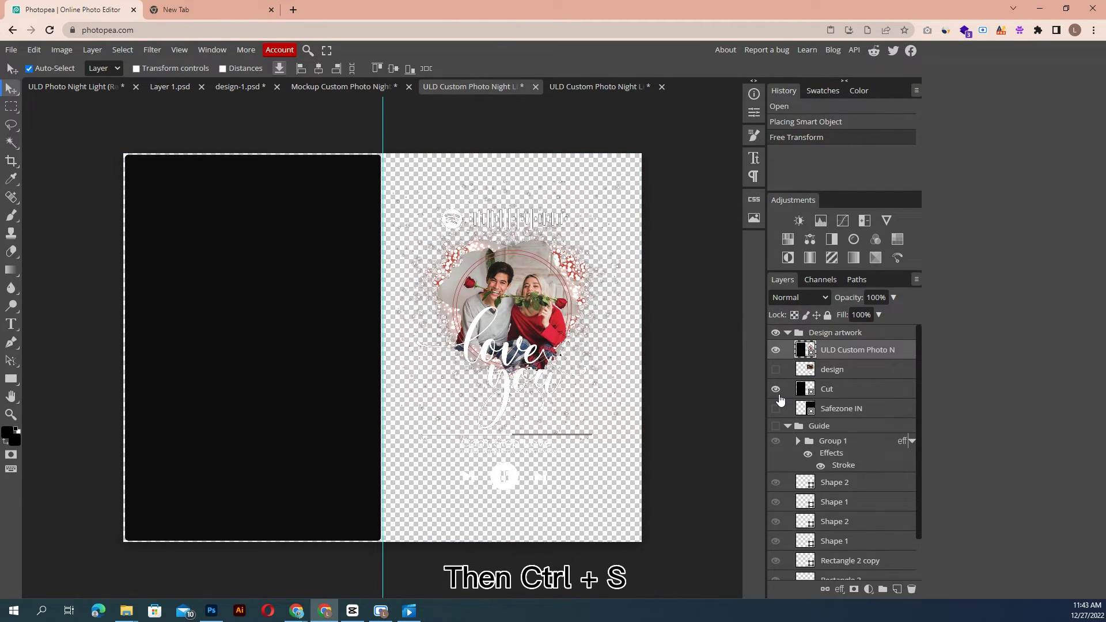
pyautogui.hotkey('ctrl', 's')
pyautogui.click(337, 86)
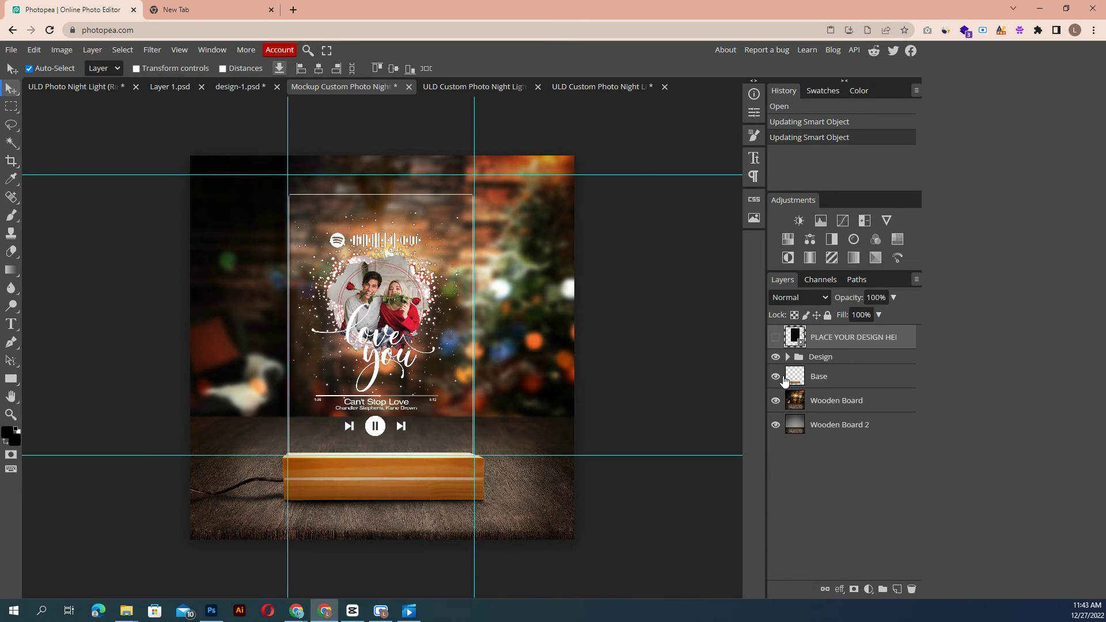
# Hide the Wooden Board layer, leaving a plain grey backdrop behind the lit night-light
pyautogui.click(776, 401)
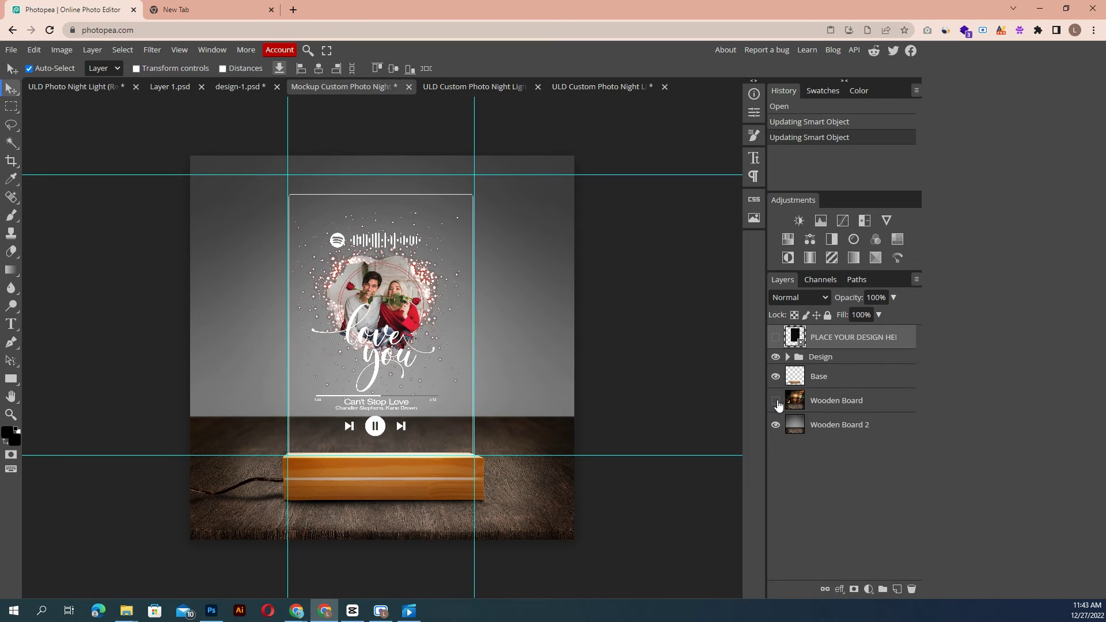